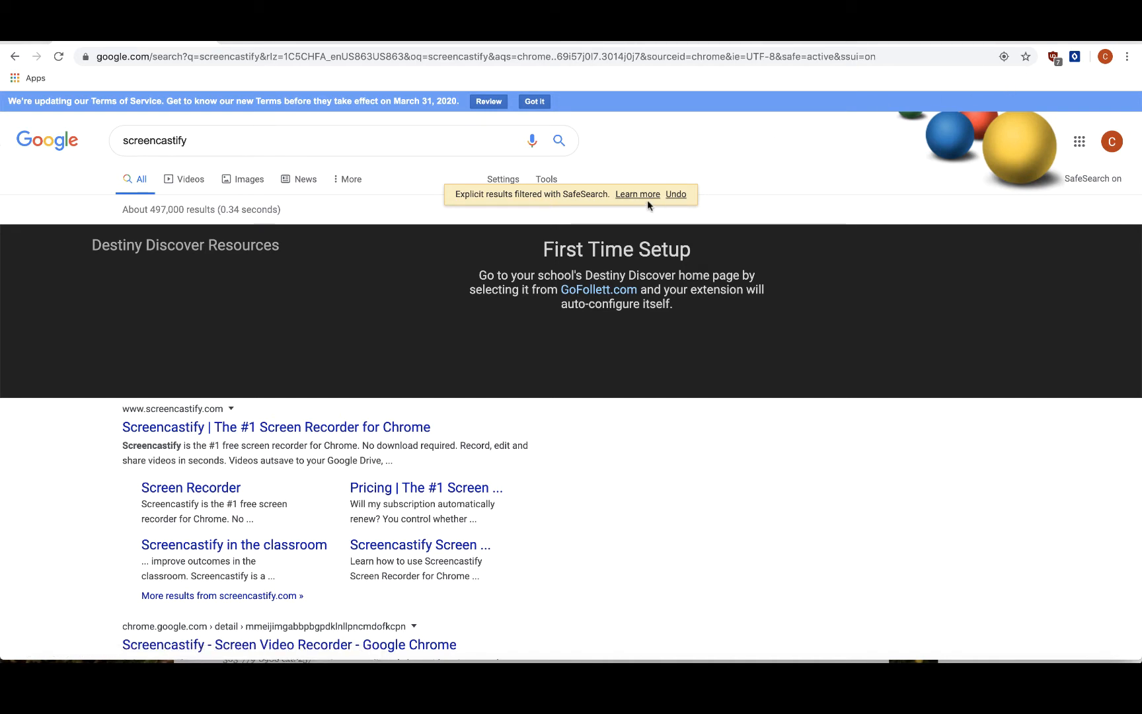
Open the Screencastify website from the search results and install its Screen Video Recorder extension from the Chrome Web Store.
left_click(373, 427)
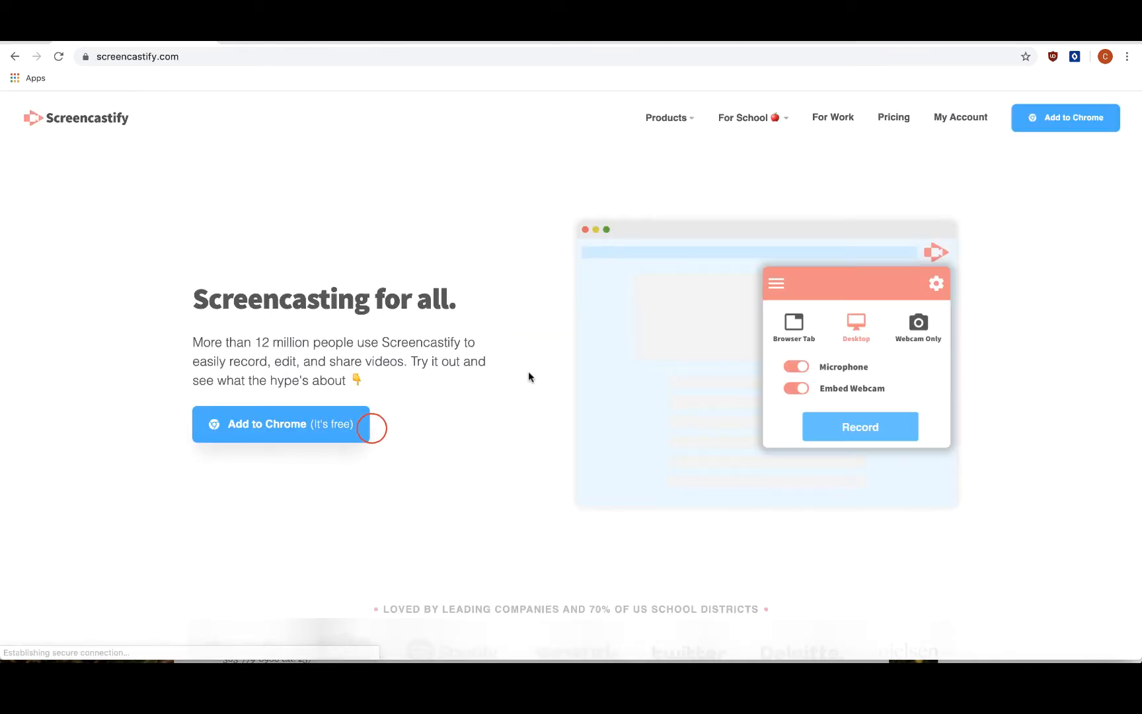
left_click(297, 428)
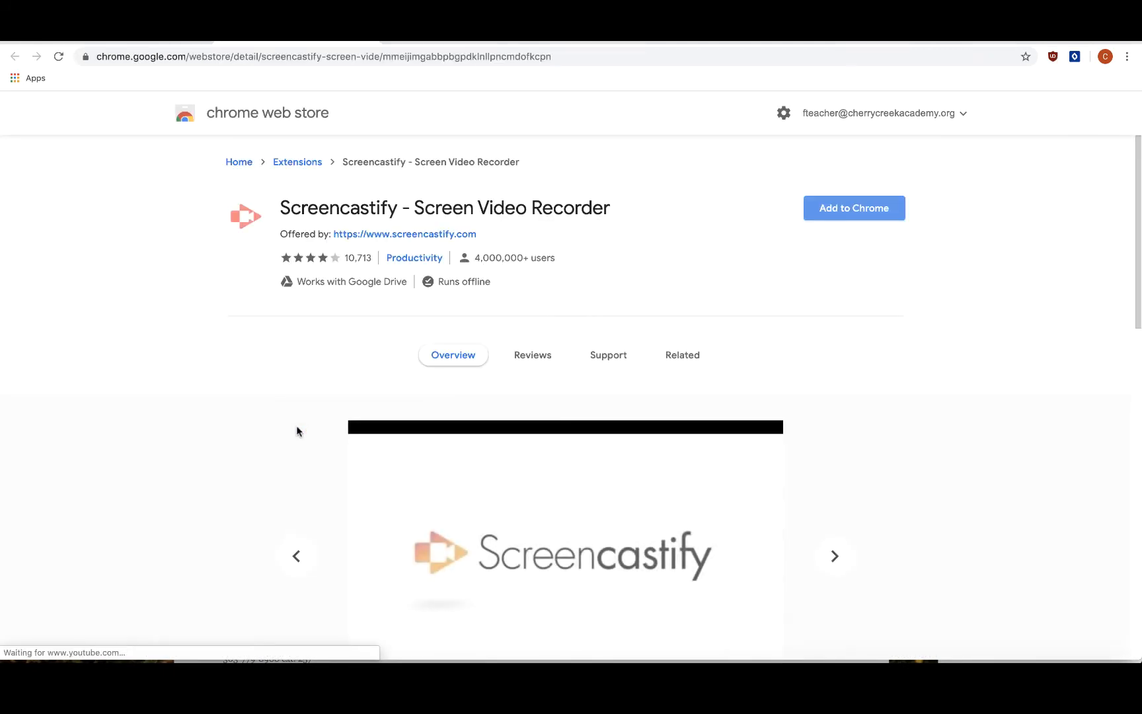
left_click(853, 217)
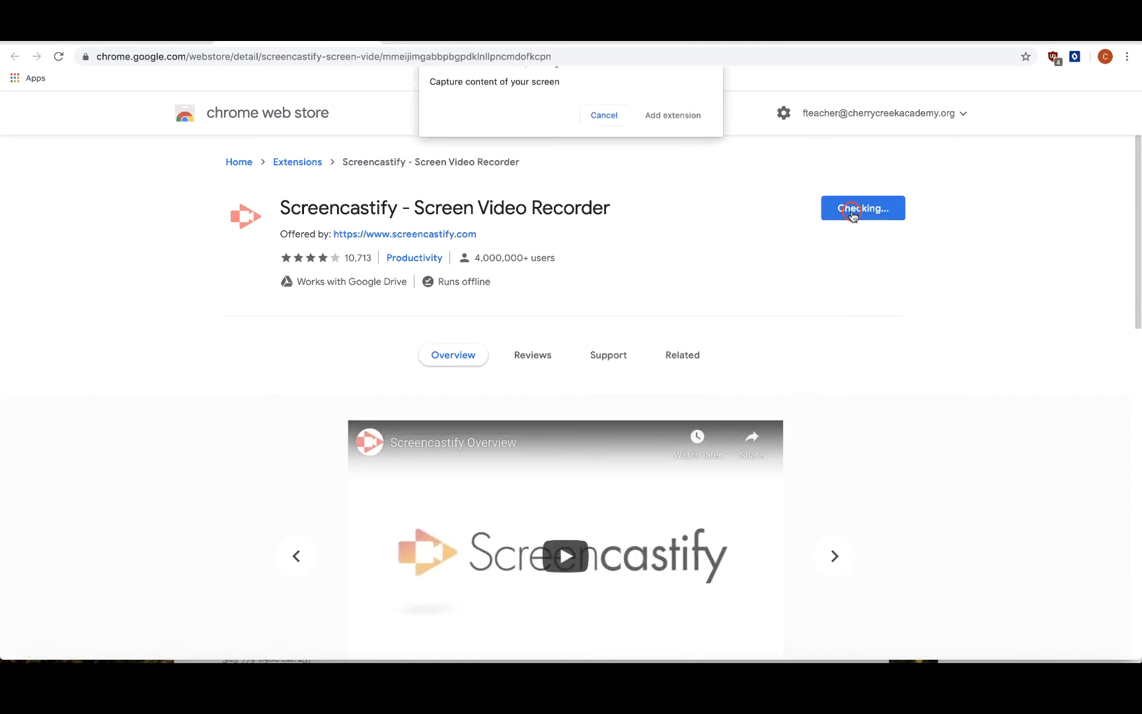
left_click(687, 209)
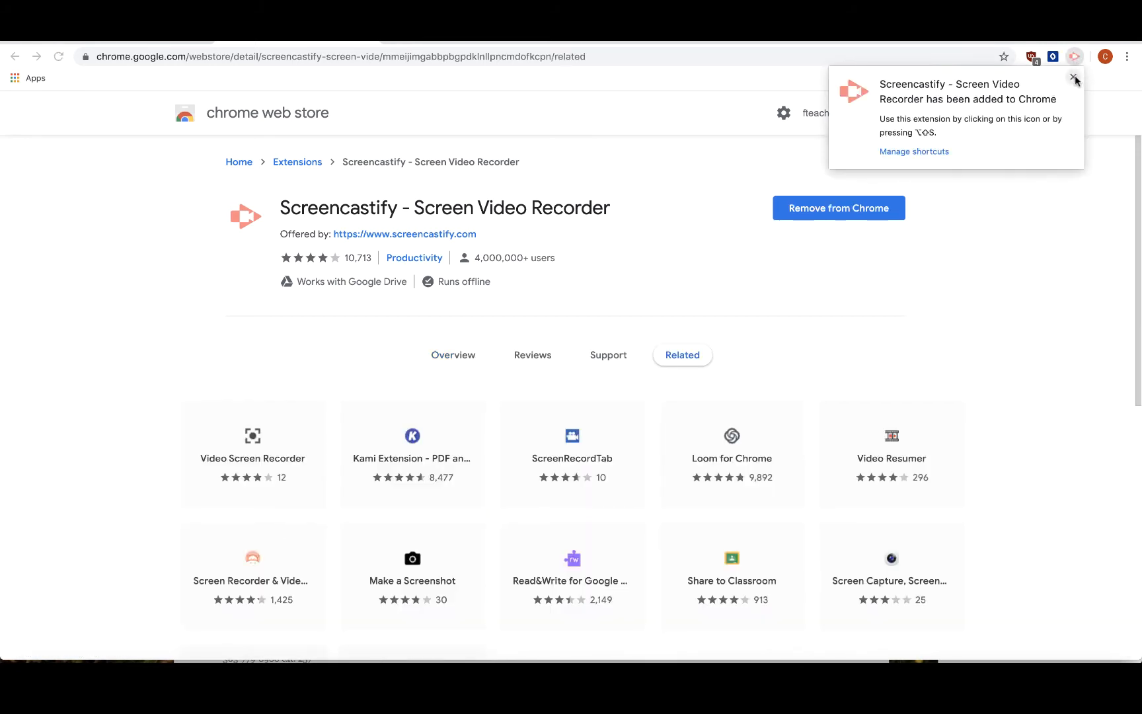
left_click(1073, 77)
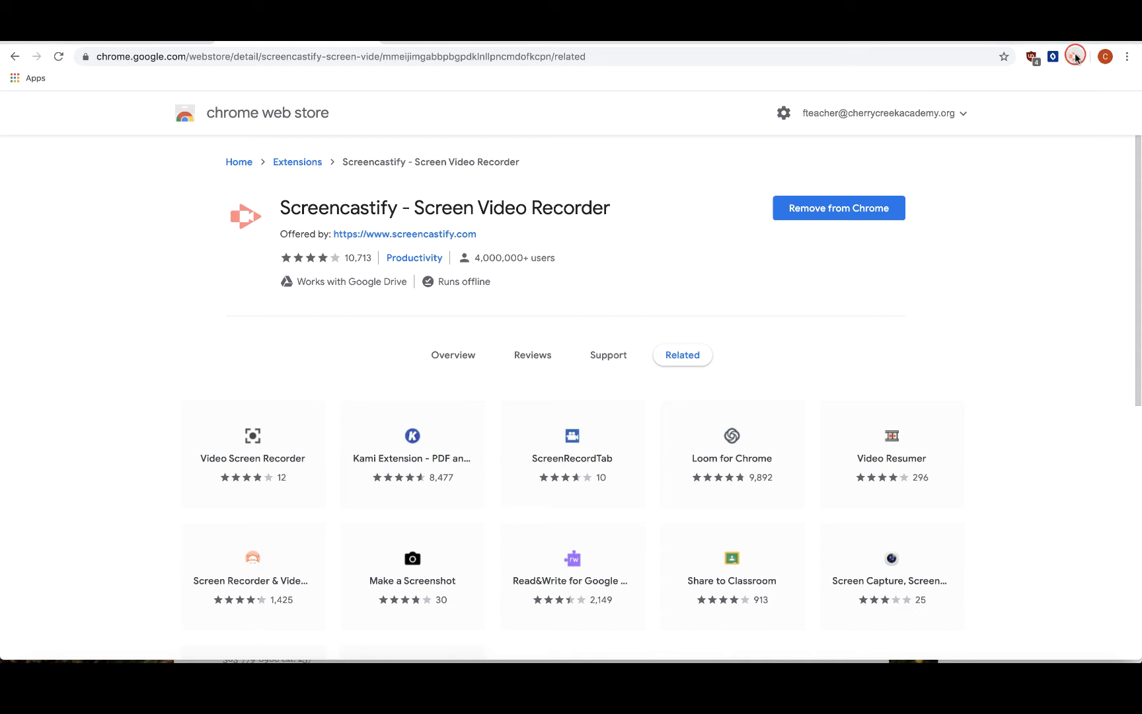
Launch the Screencastify setup, sign in with the teacher's Google account and allow access to Google Drive files.
left_click(1075, 58)
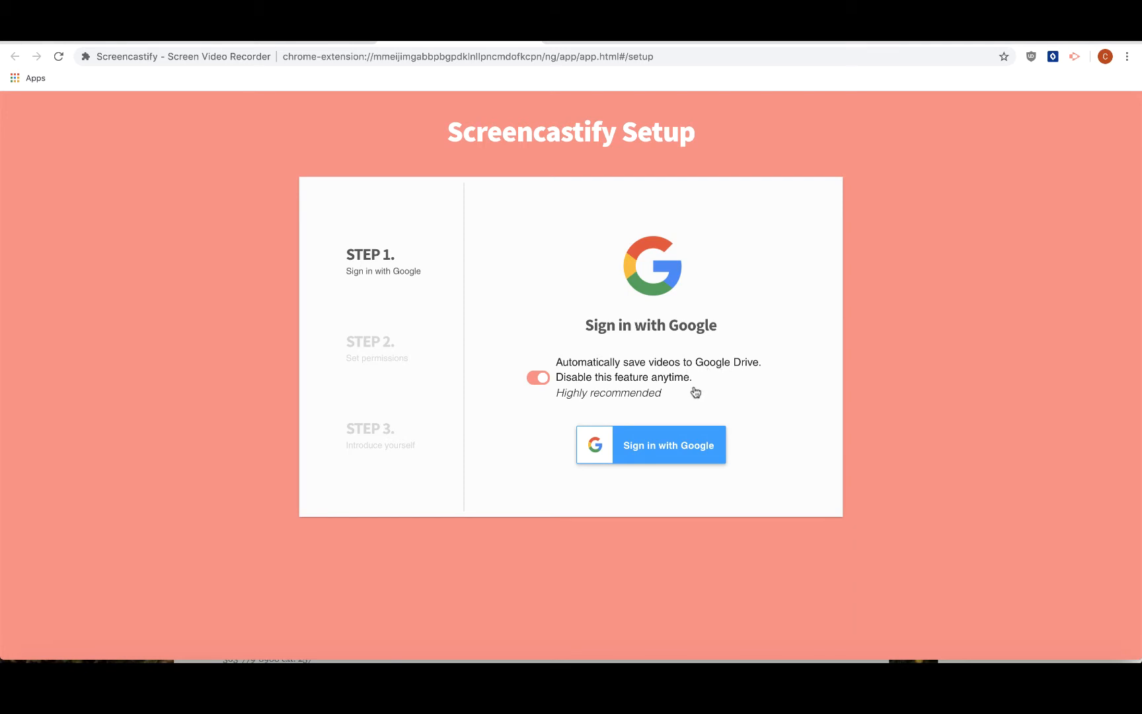
left_click(675, 459)
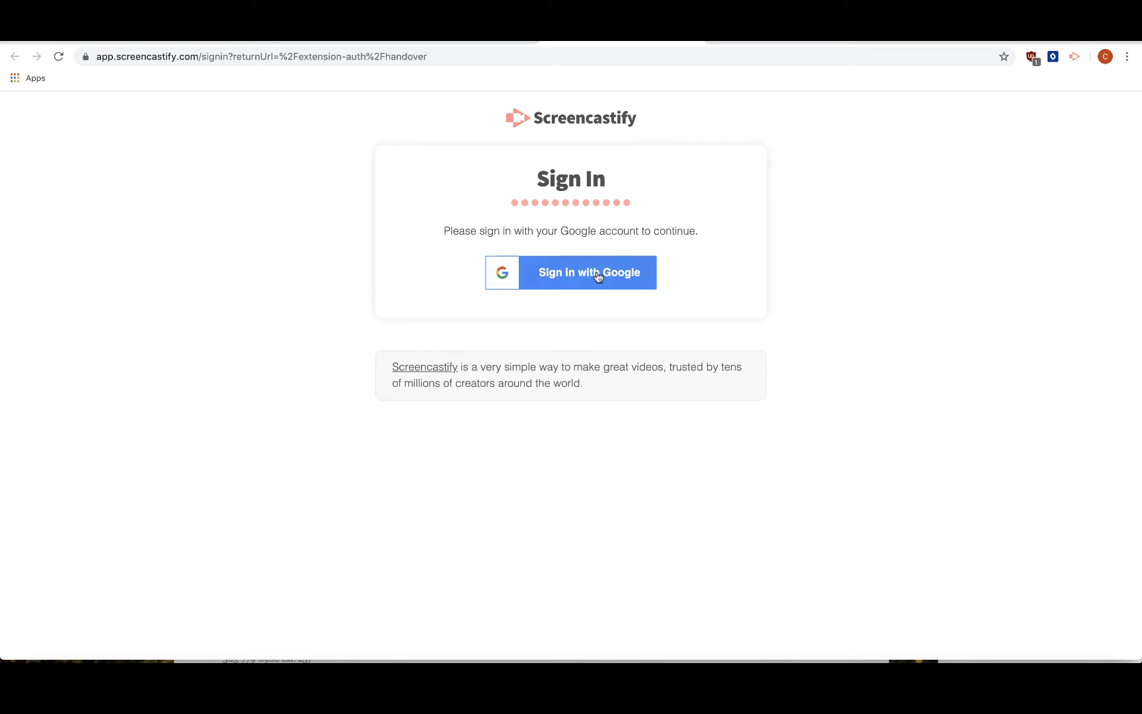
left_click(597, 276)
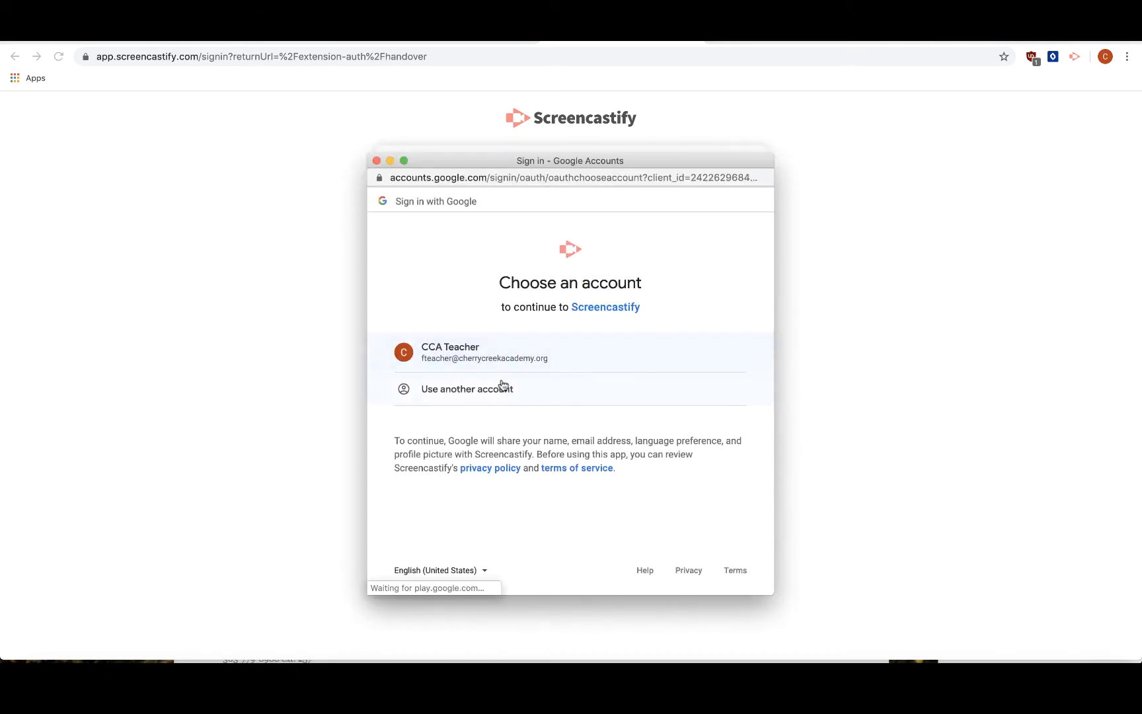
left_click(467, 364)
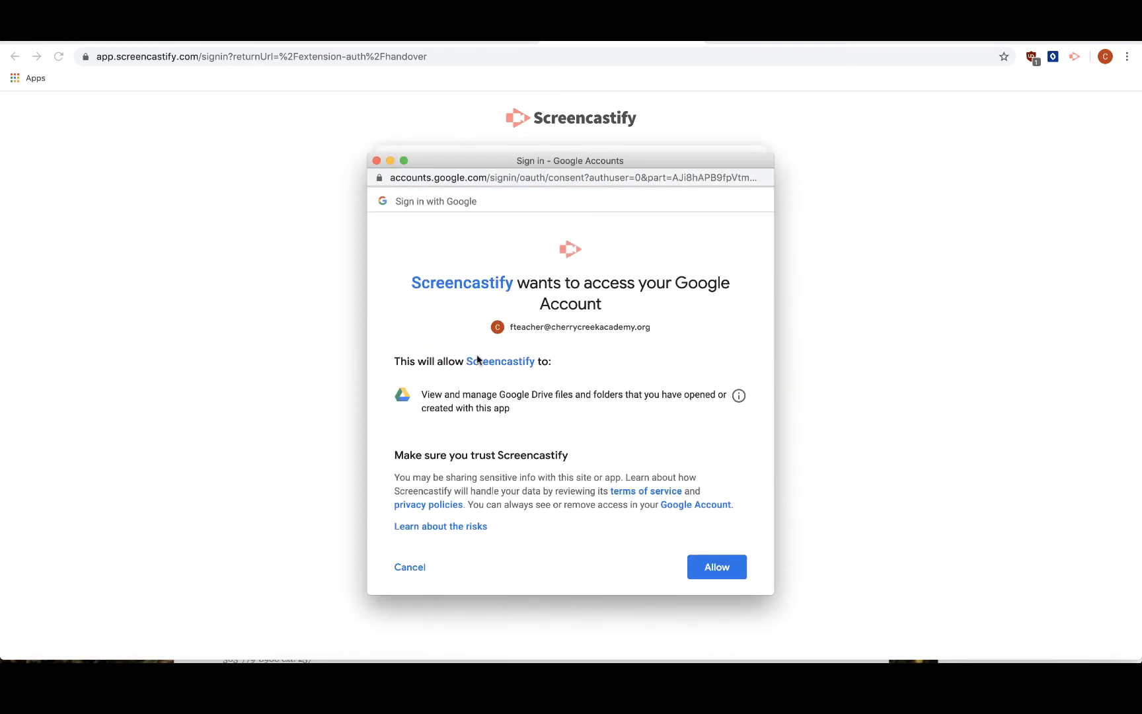
left_click(718, 572)
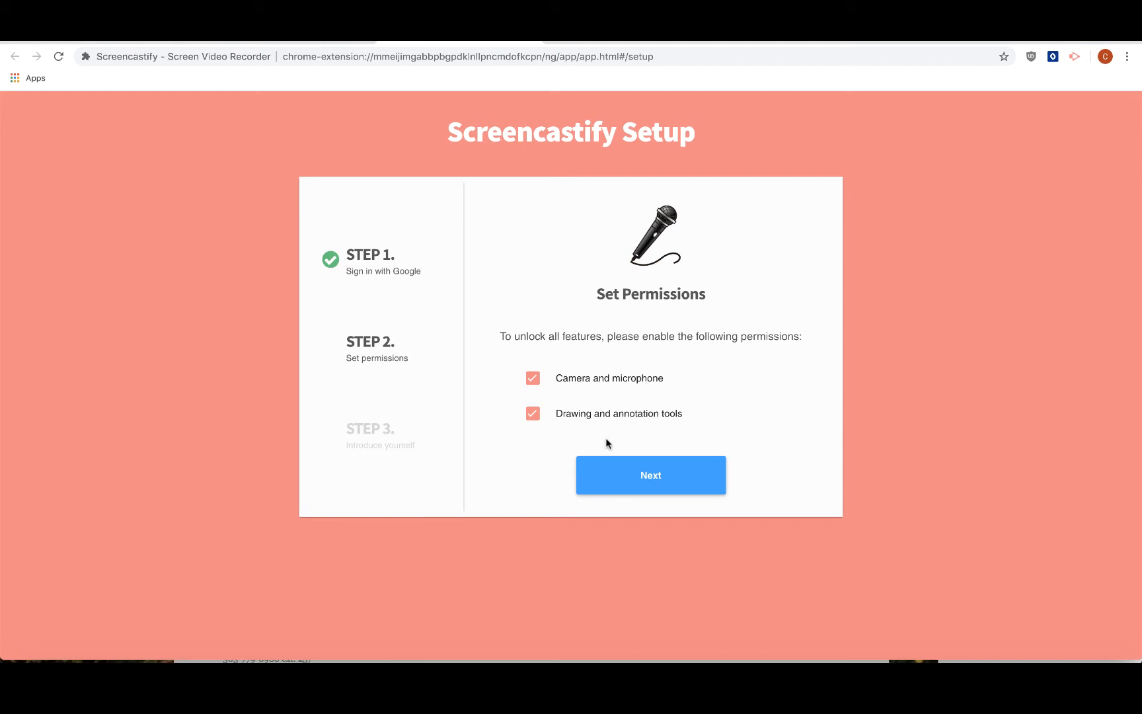
Allow the camera, microphone and drawing tool permissions, and complete the introduction as an Educator in Grade School.
left_click(654, 481)
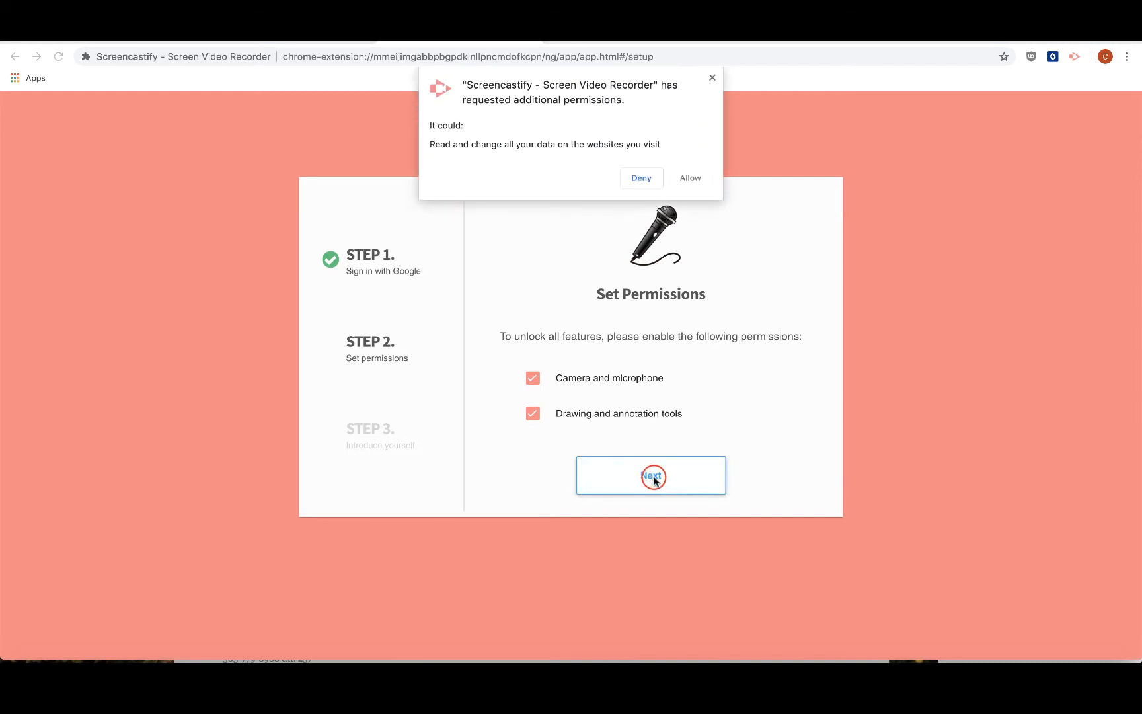
left_click(681, 190)
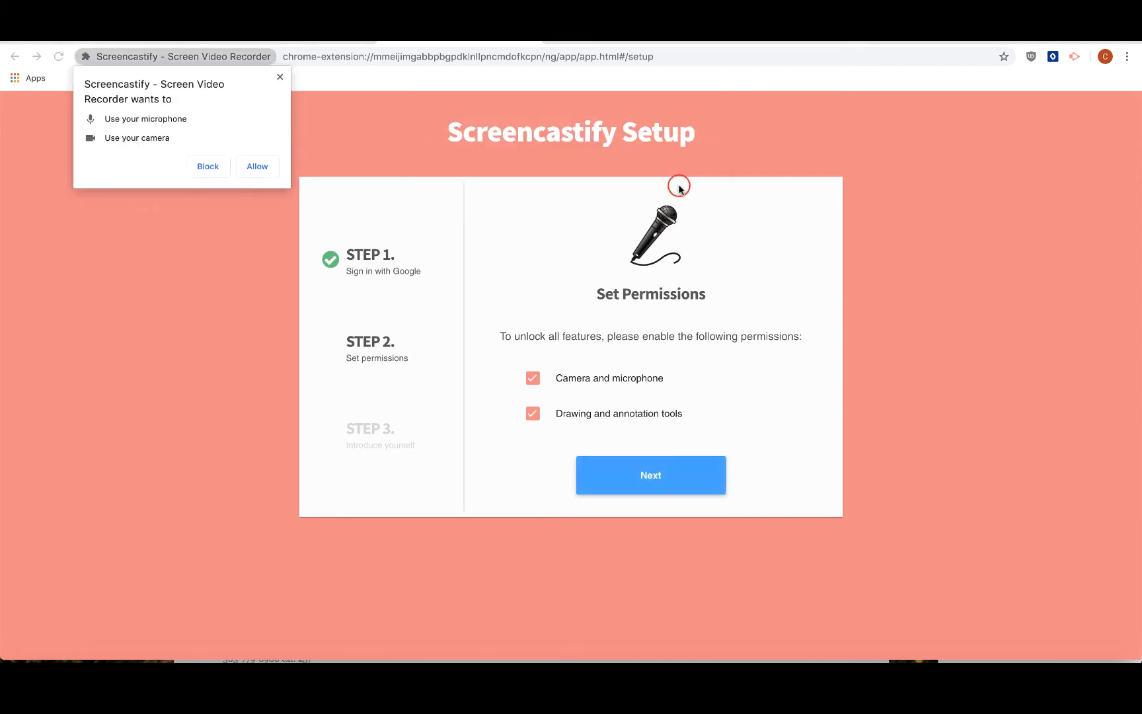
left_click(262, 168)
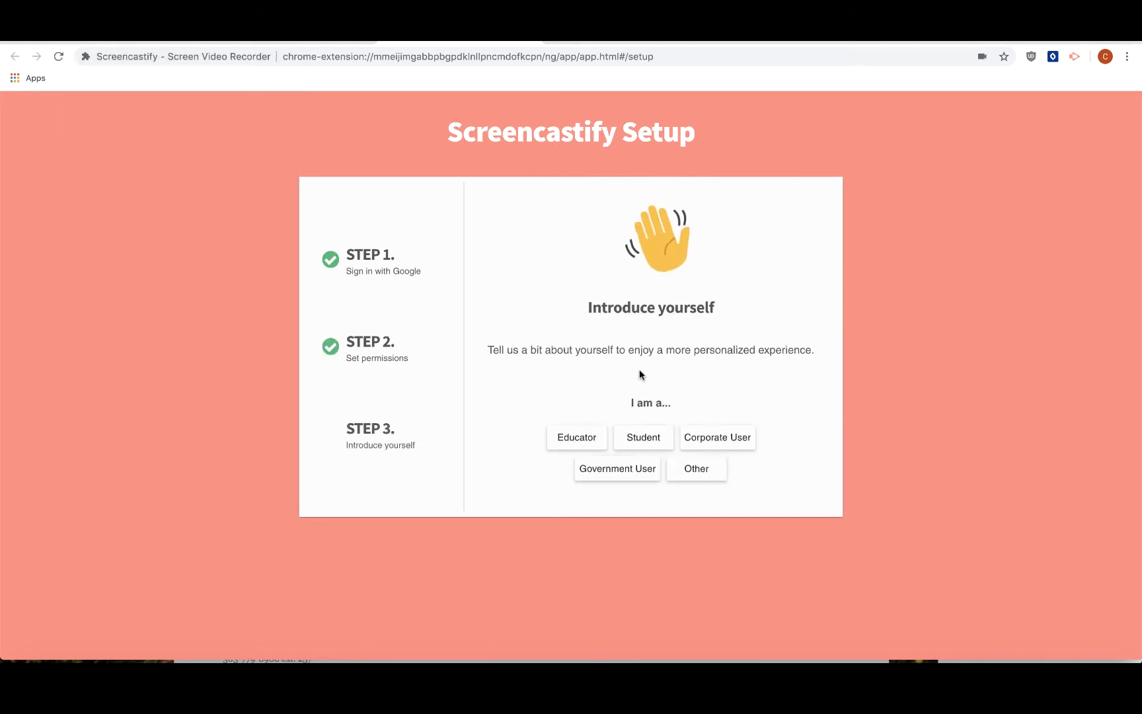
left_click(592, 440)
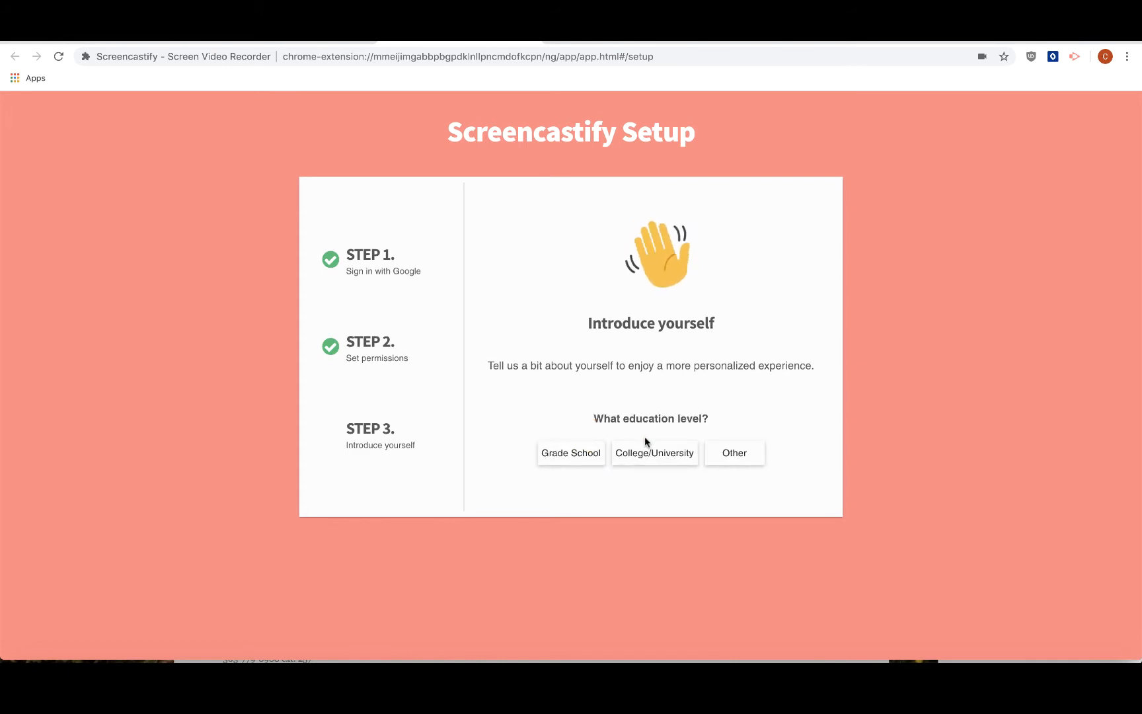
left_click(562, 453)
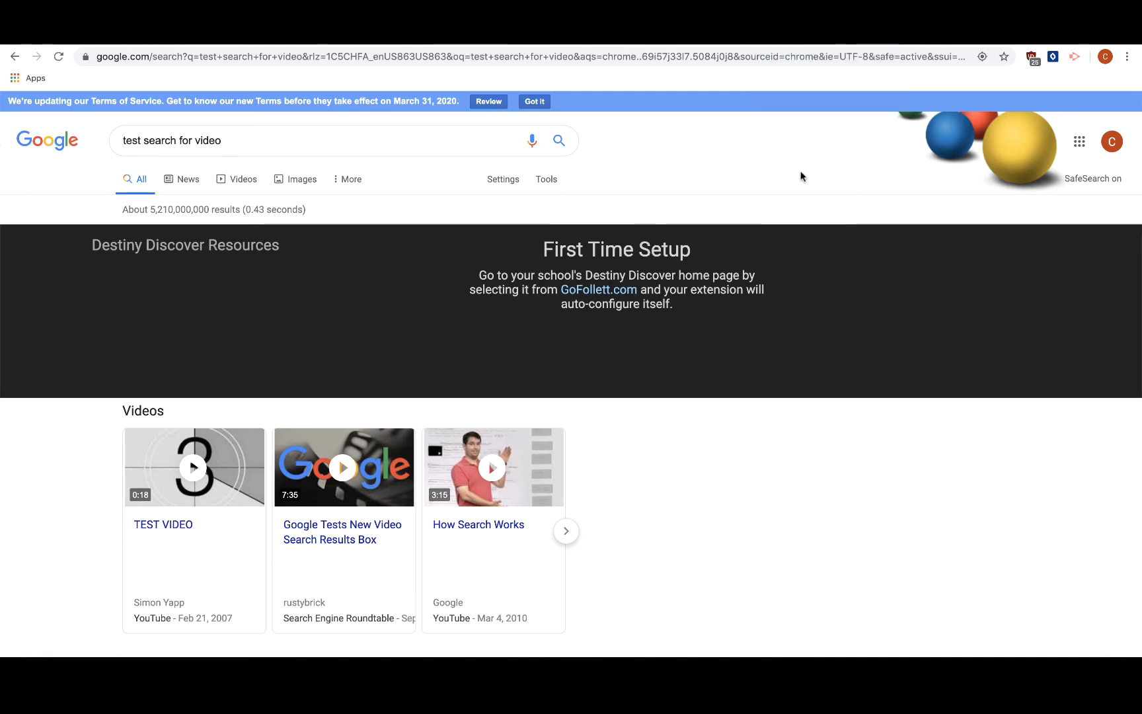
Start a Browser Tab recording of the "test search for video" page with the microphone on and the webcam off.
left_click(1073, 58)
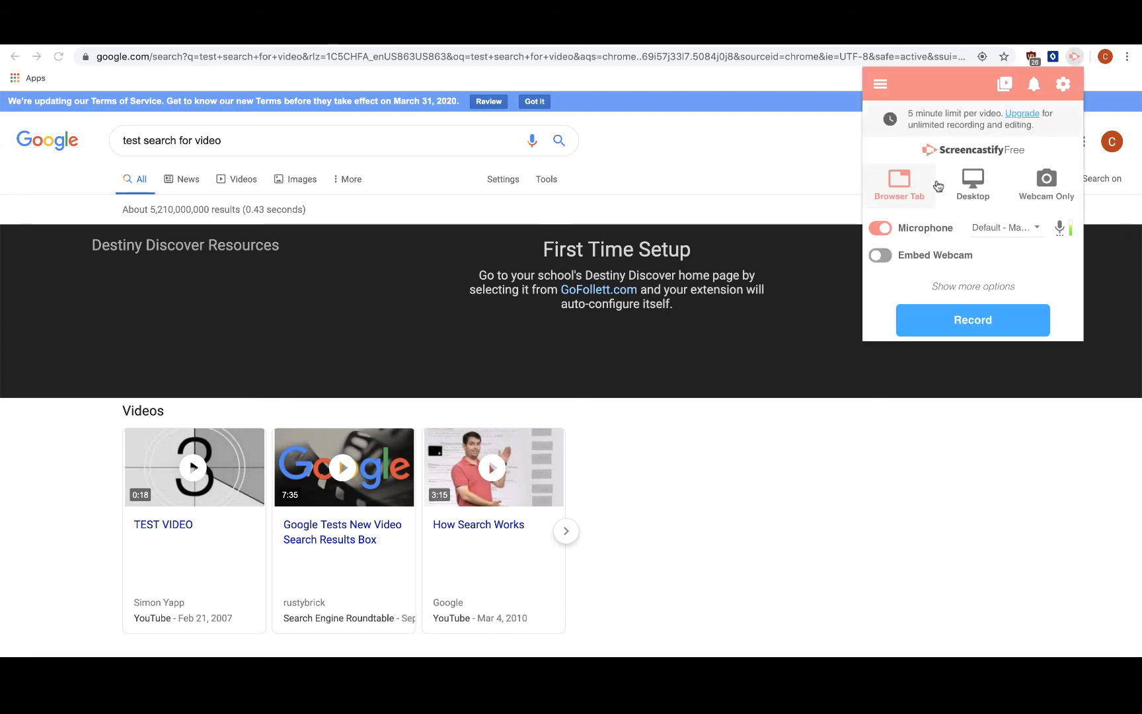
left_click(956, 326)
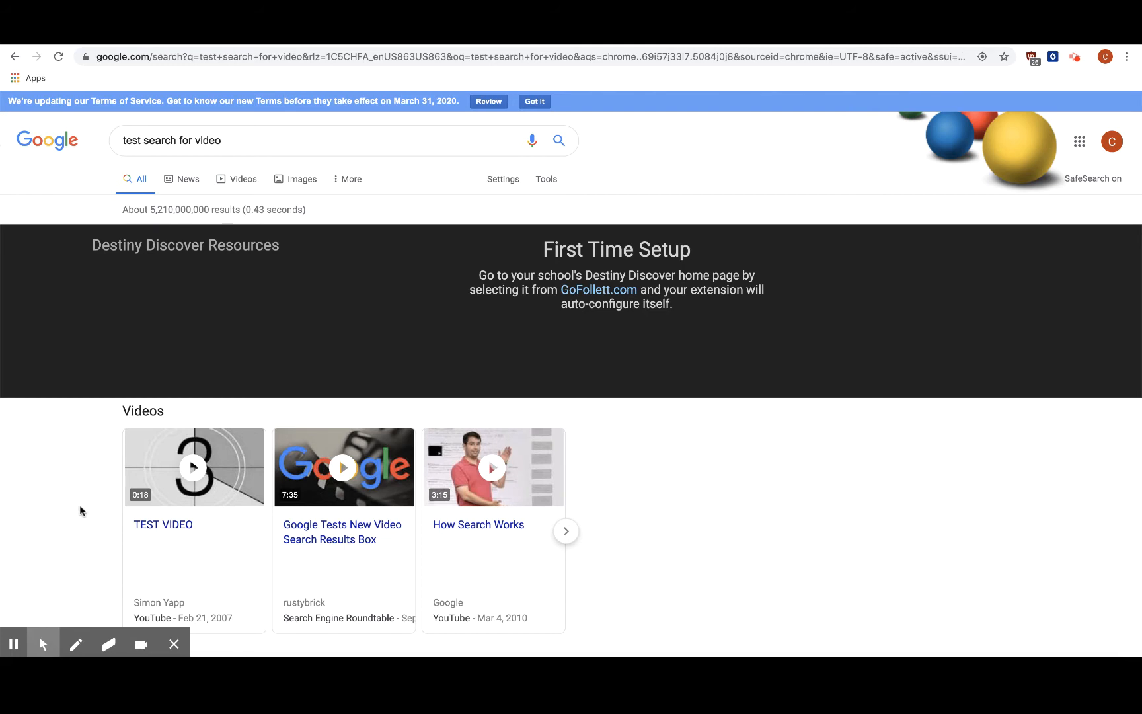
Spotlight the pointer over the video results during the recording, and switch the spotlight off again.
mouse_move(43, 644)
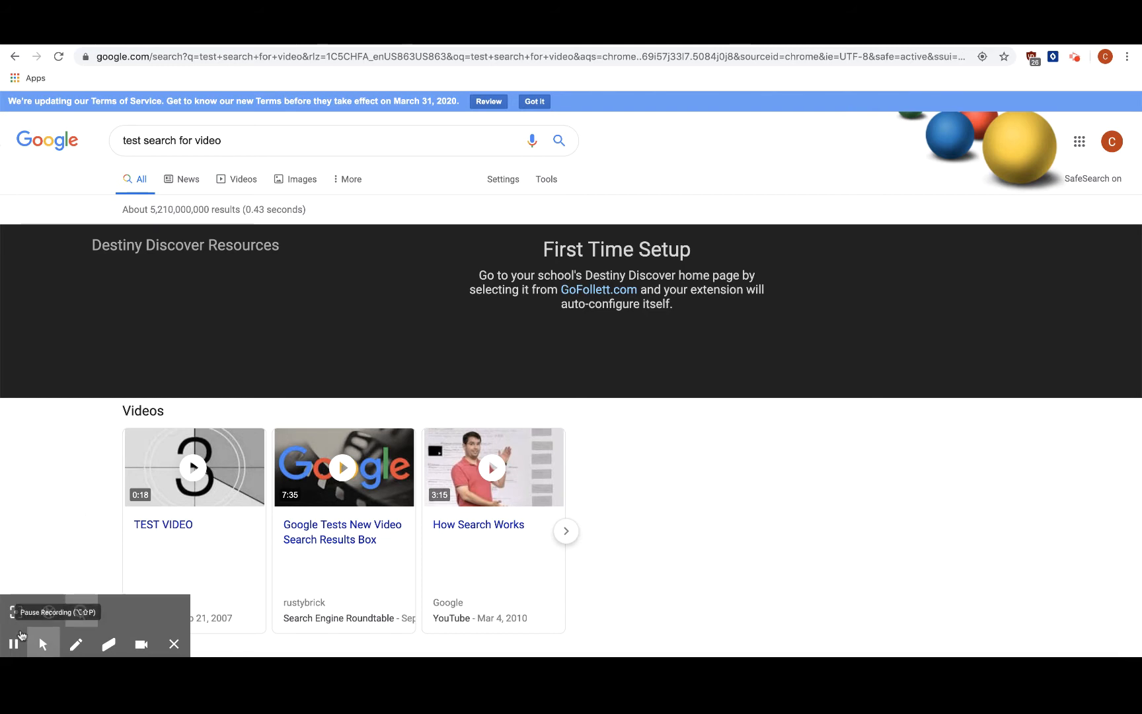
left_click(17, 613)
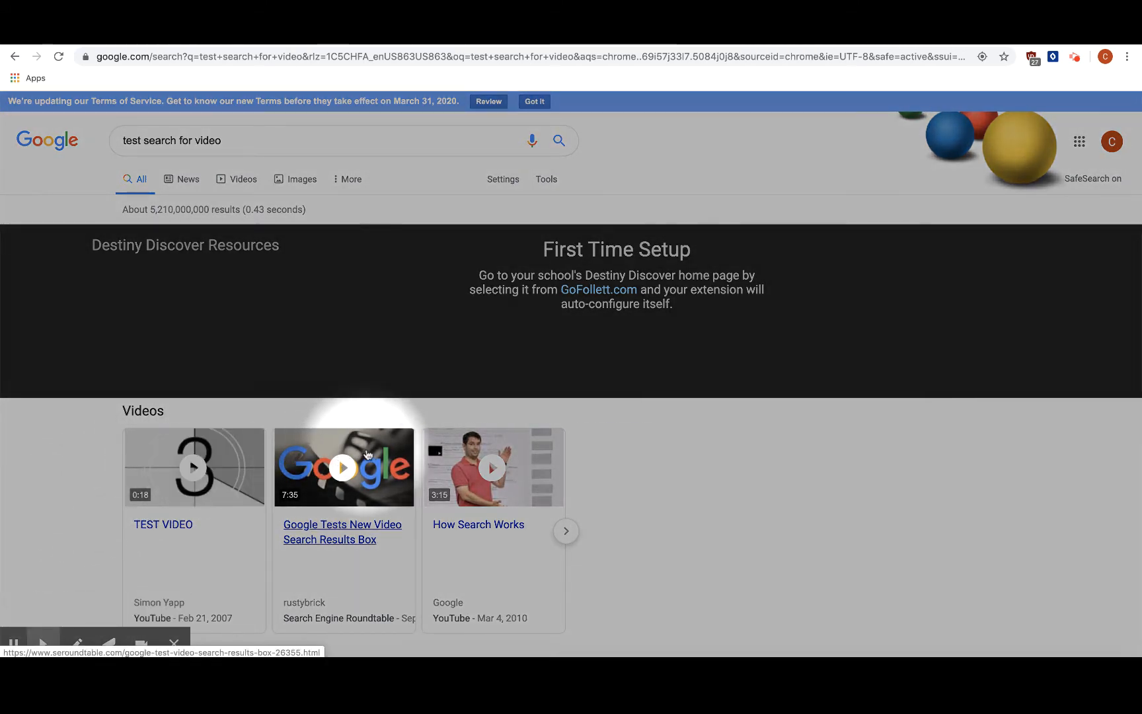
mouse_move(469, 469)
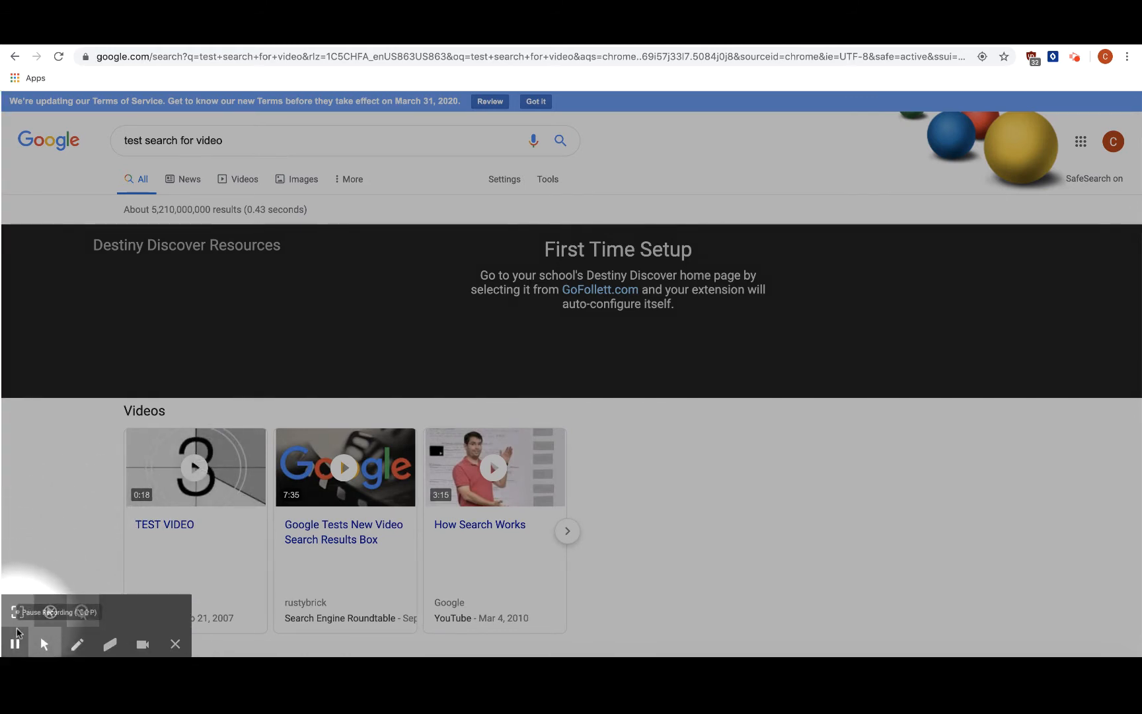
left_click(15, 615)
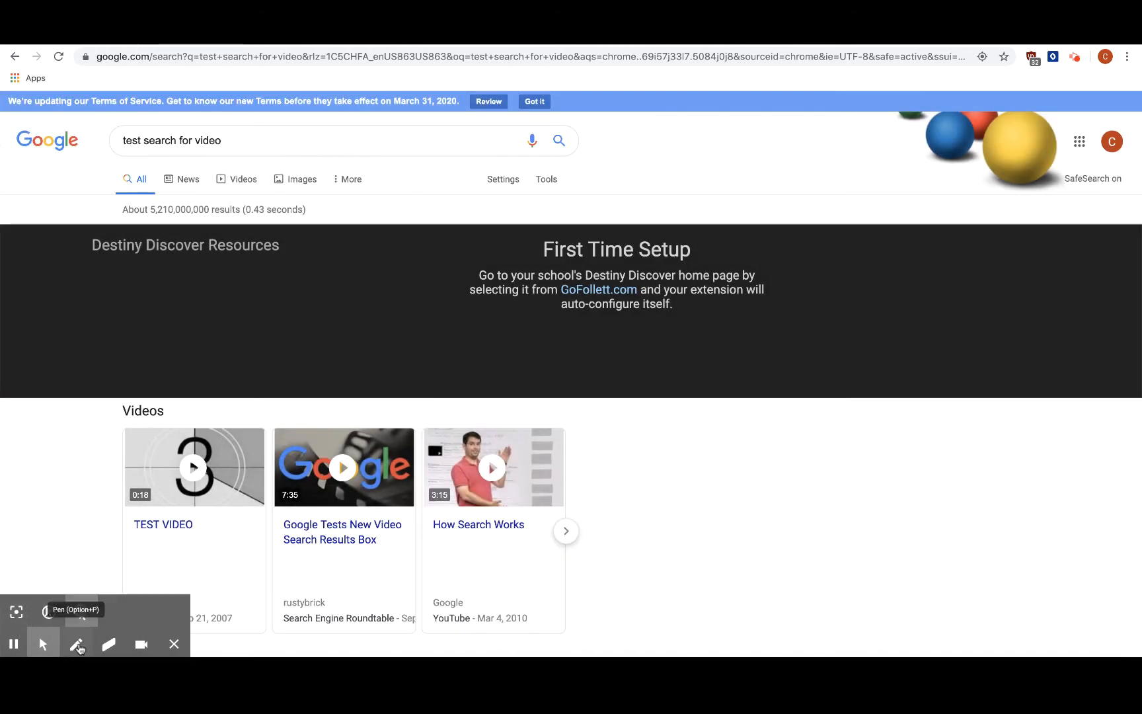
Circle the TEST VIDEO thumbnail in red with the pen and stop the recording.
left_click(76, 644)
mouse_move(253, 432)
left_mouse_down()
mouse_move(205, 416)
mouse_move(164, 426)
mouse_move(144, 462)
mouse_move(183, 520)
mouse_move(242, 505)
mouse_move(254, 420)
mouse_move(193, 418)
left_mouse_up()
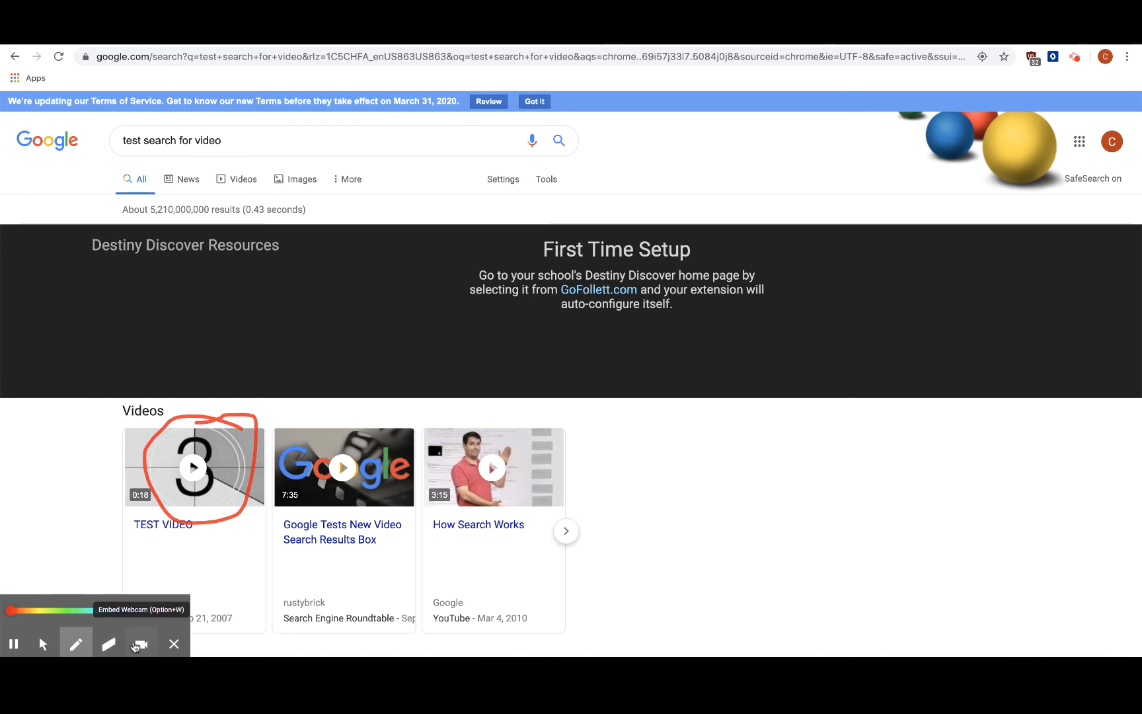
left_click(13, 644)
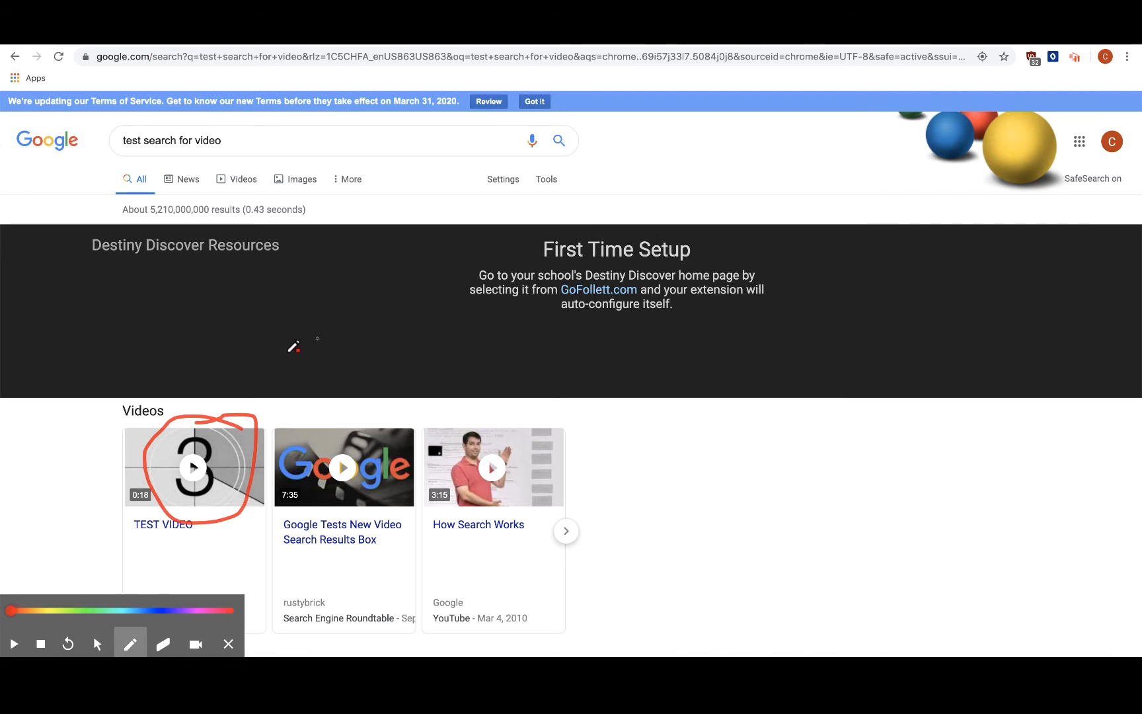
left_click(42, 651)
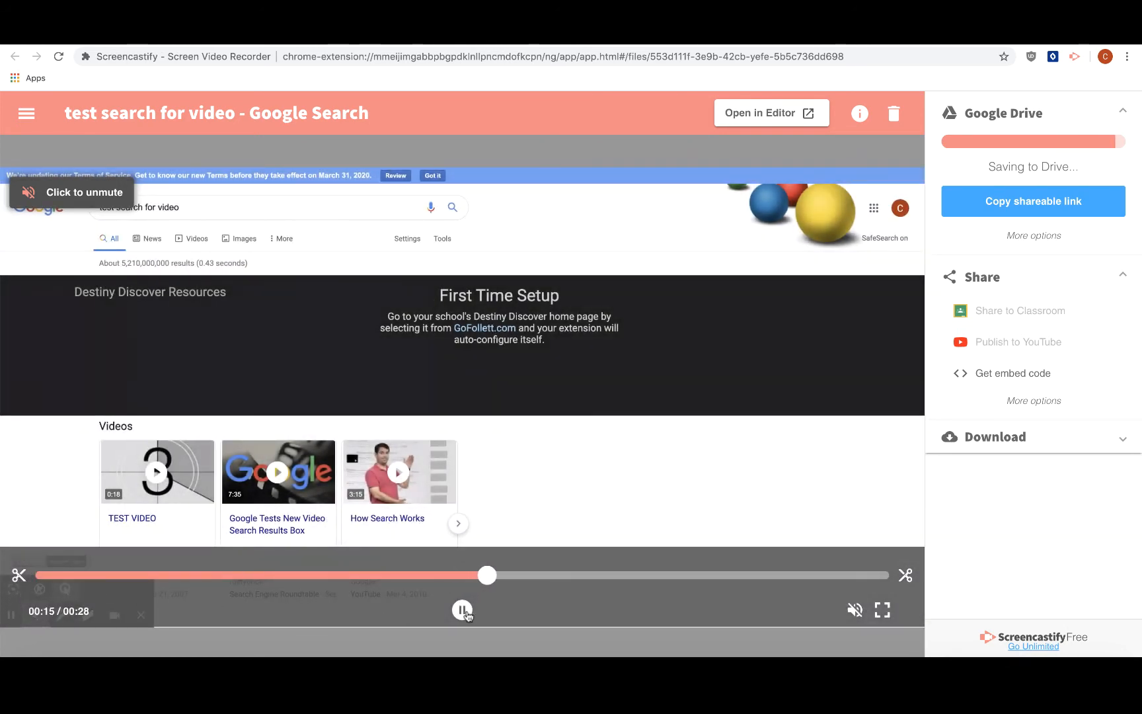
Trim the recording to the section between 00:05 and 00:20, and save the trim over the original video.
left_click(462, 609)
left_click_drag(518, 575, 384, 575)
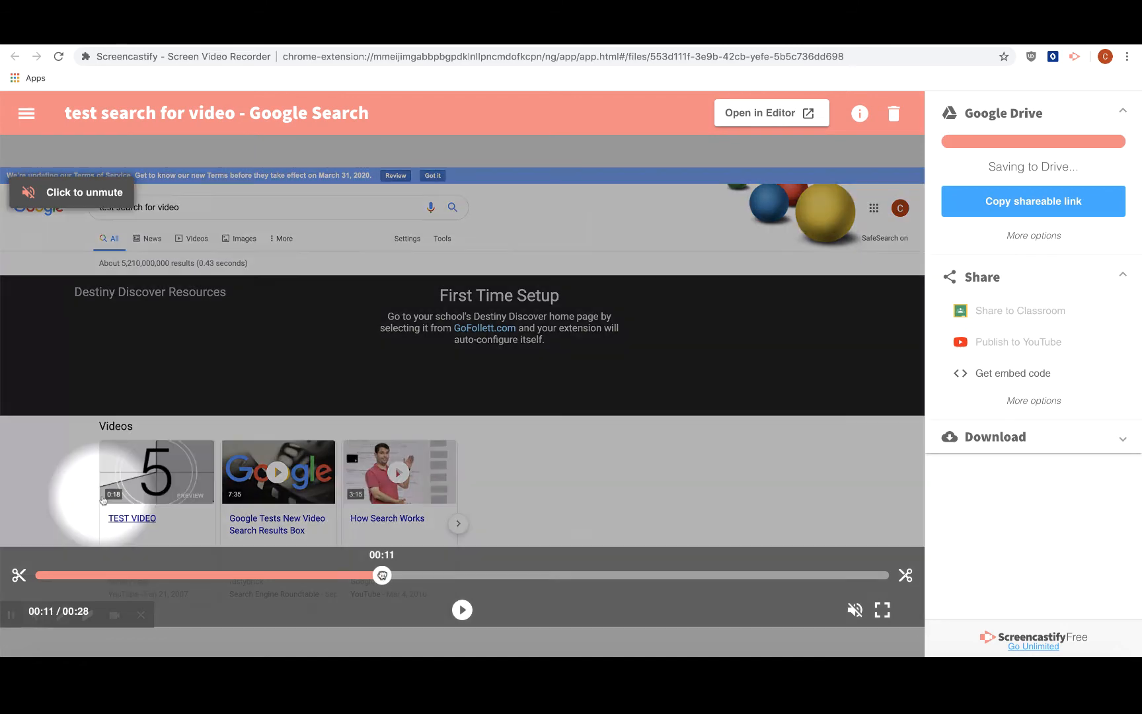
left_click(16, 580)
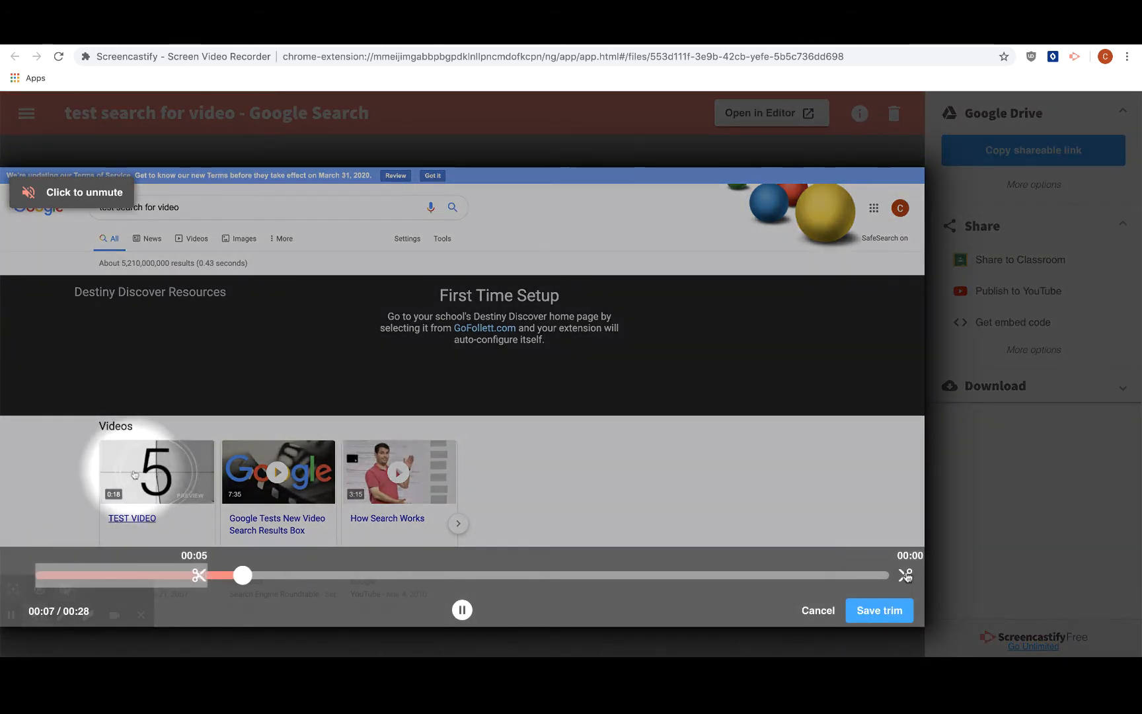
left_click_drag(906, 576, 676, 575)
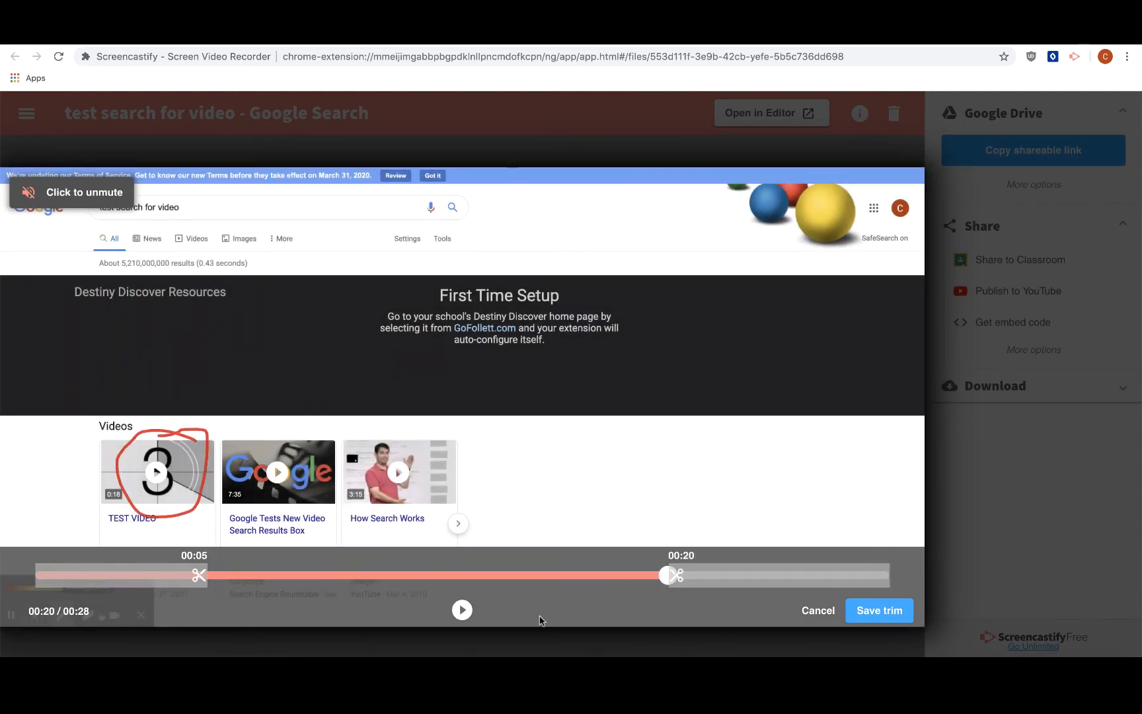
left_click(887, 611)
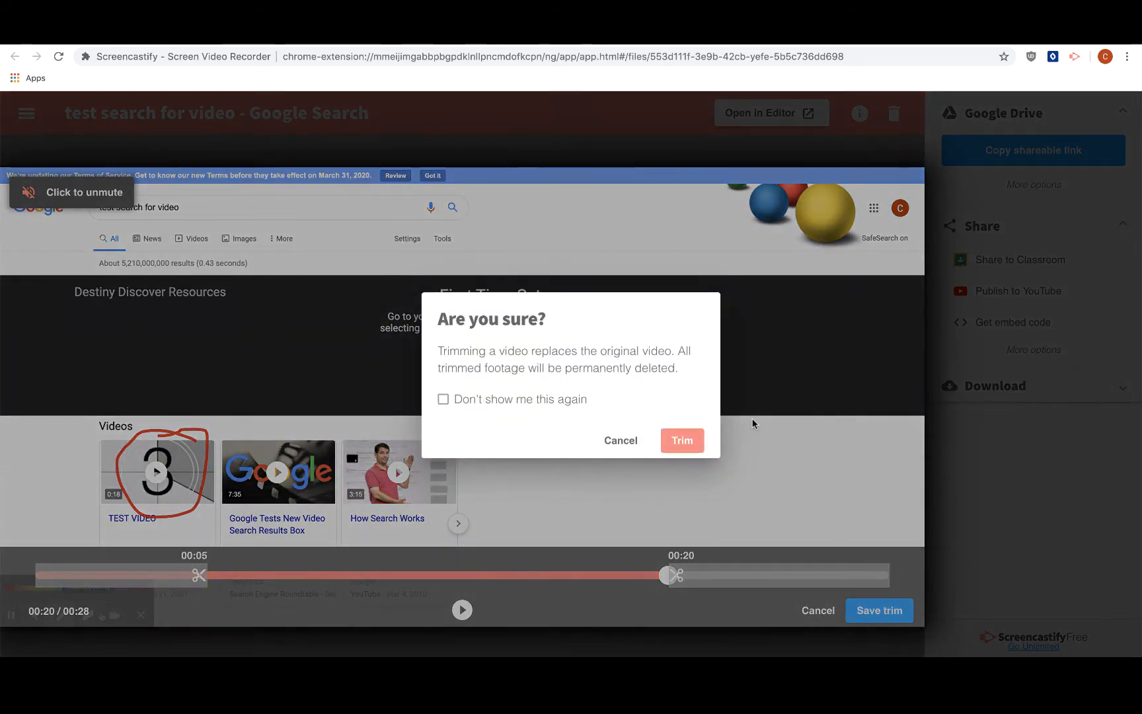
left_click(694, 446)
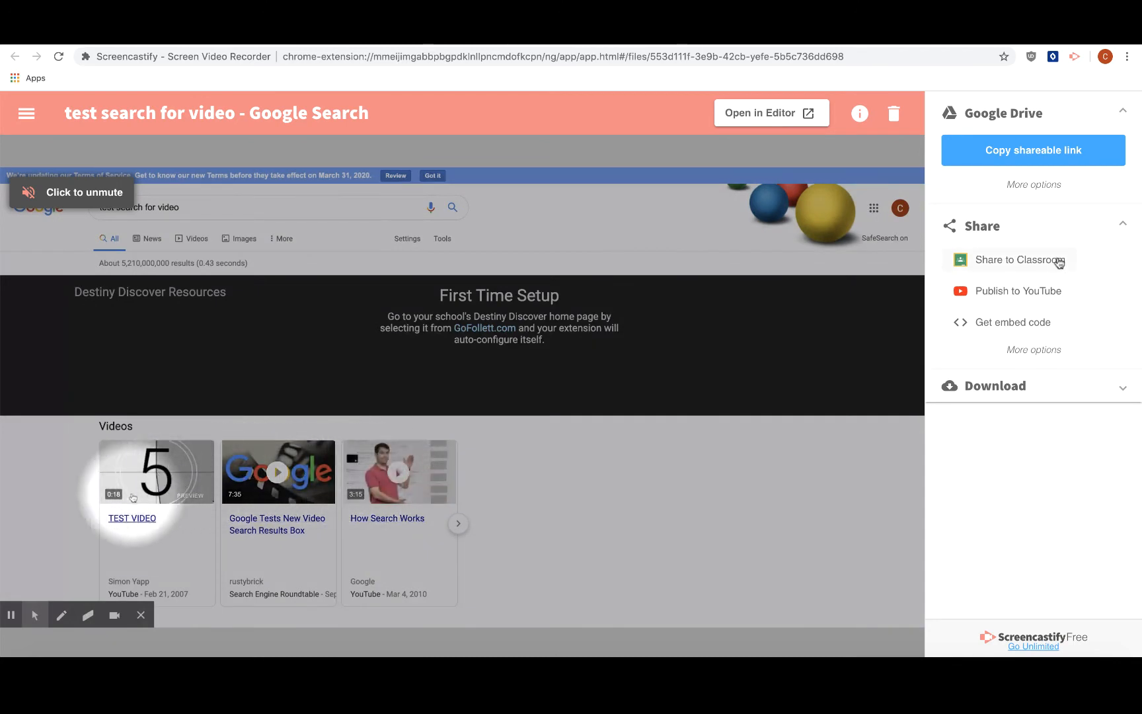
Share the trimmed video to the "test class" in Google Classroom with the Create assignment action.
left_click(1032, 257)
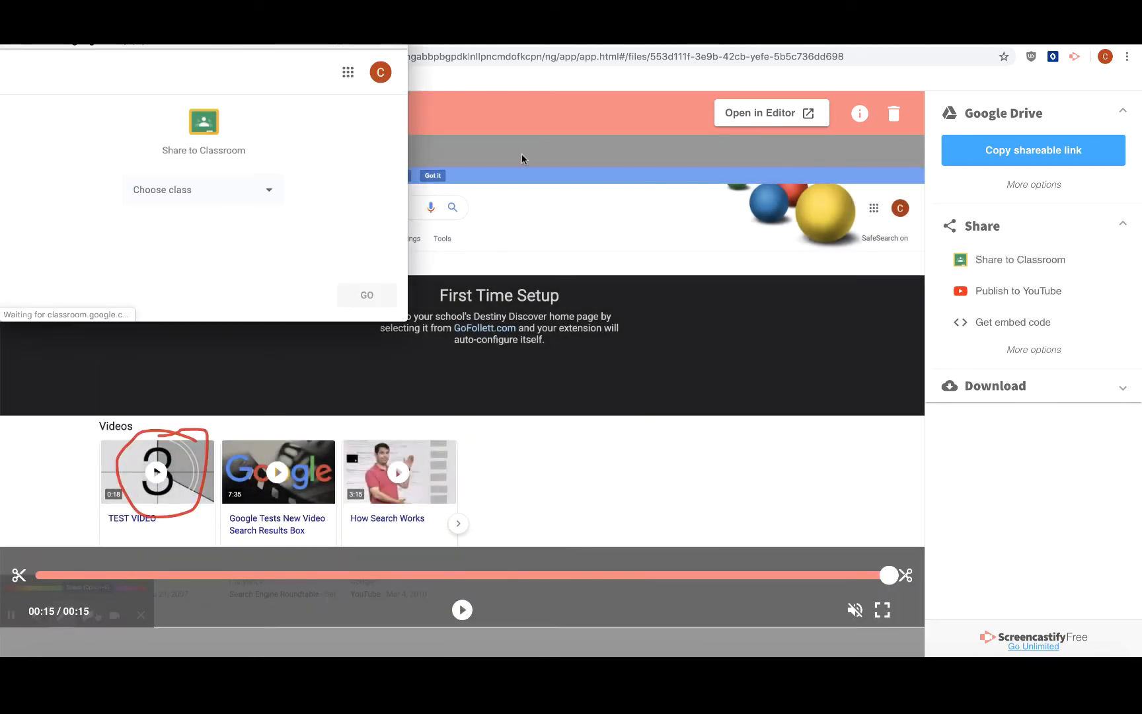
left_click(201, 198)
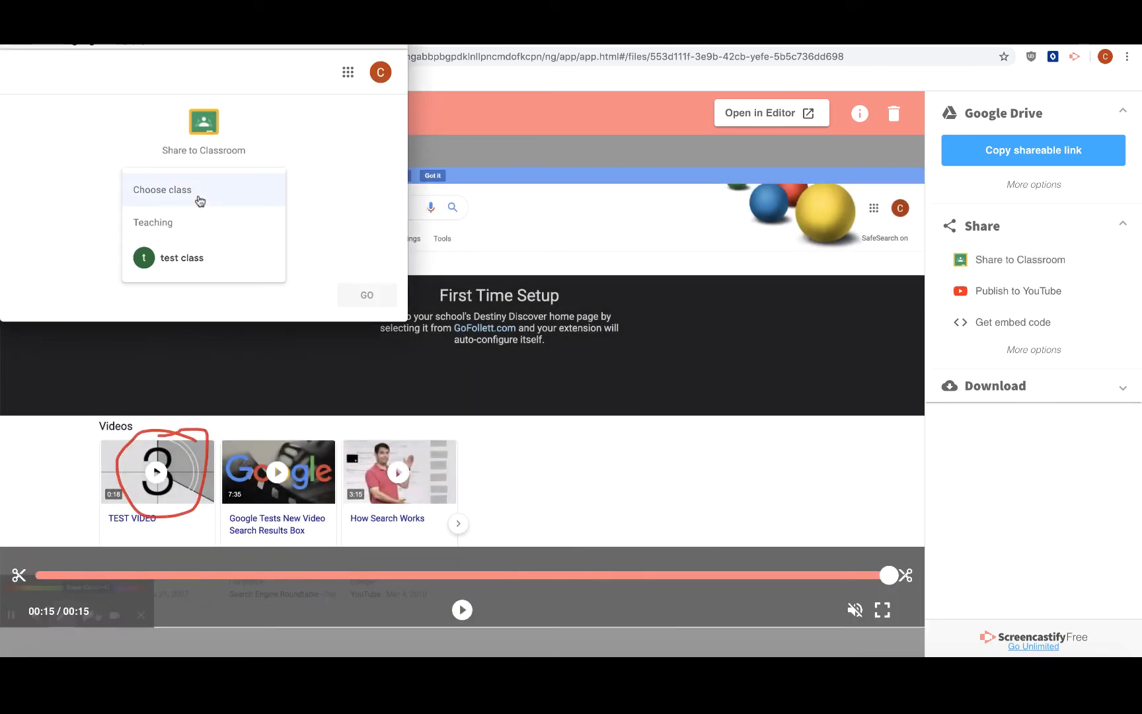
left_click(185, 261)
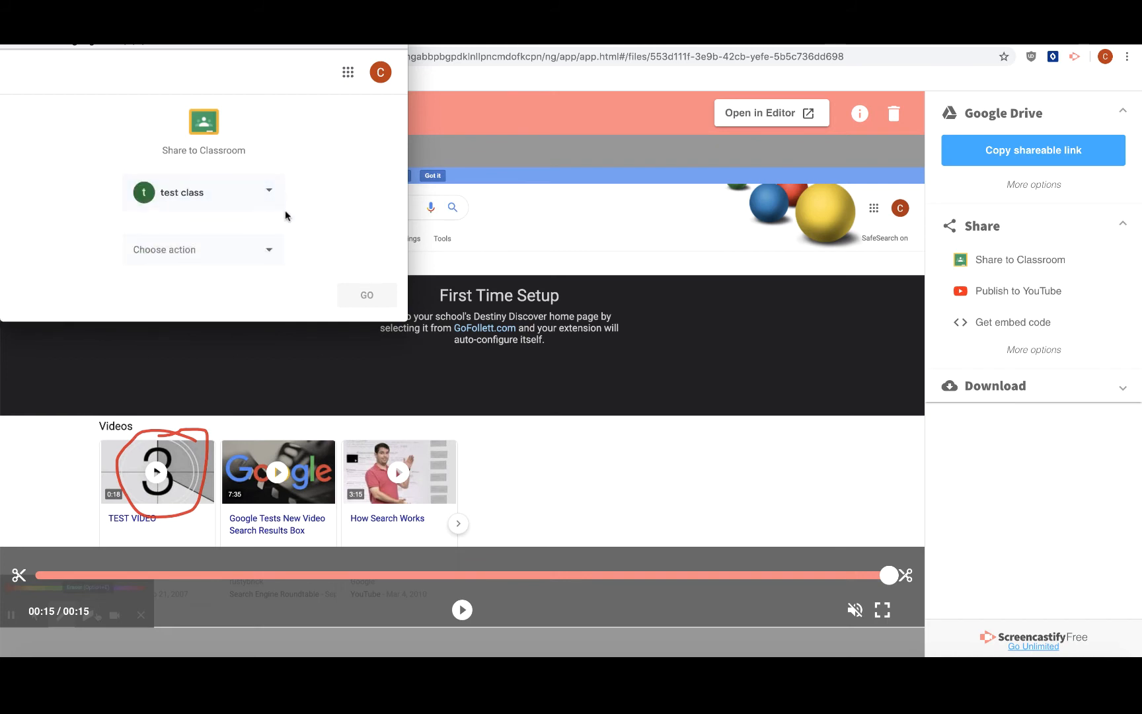
left_click(191, 254)
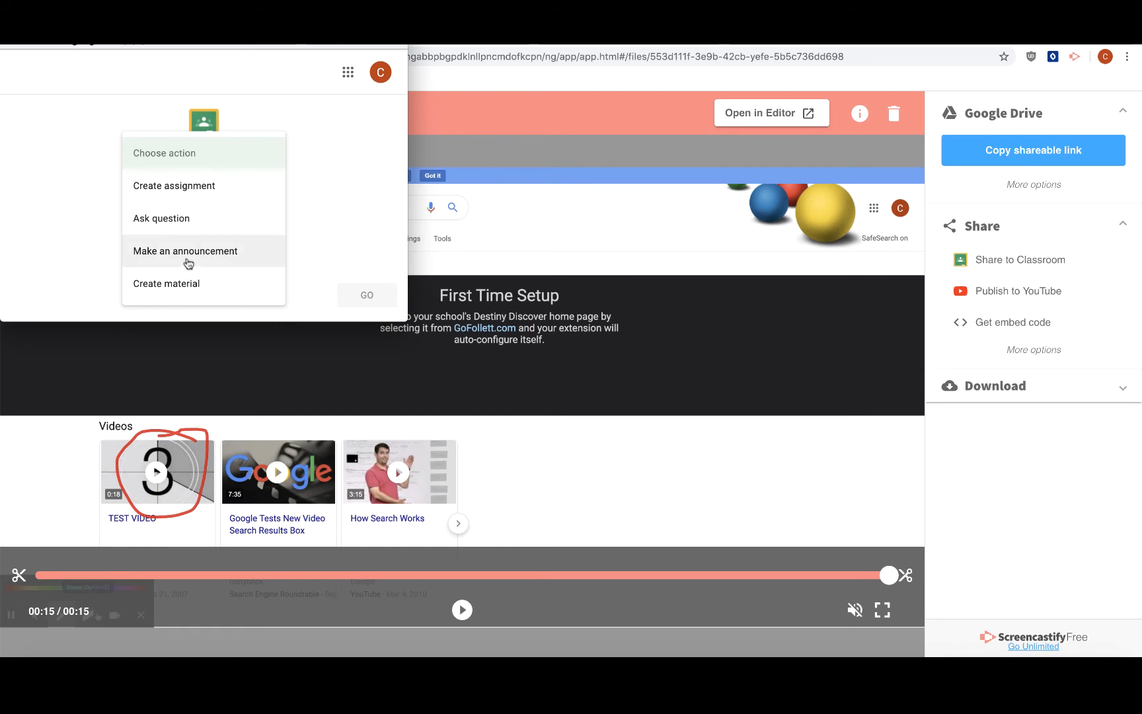
left_click(188, 258)
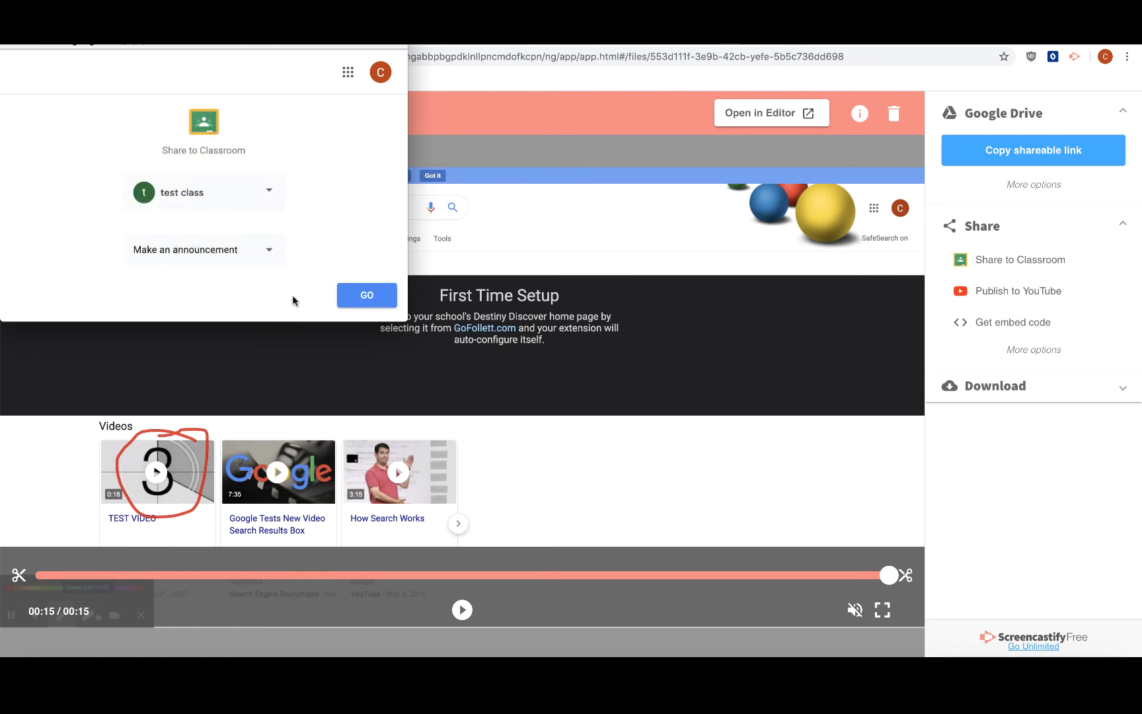
left_click(202, 249)
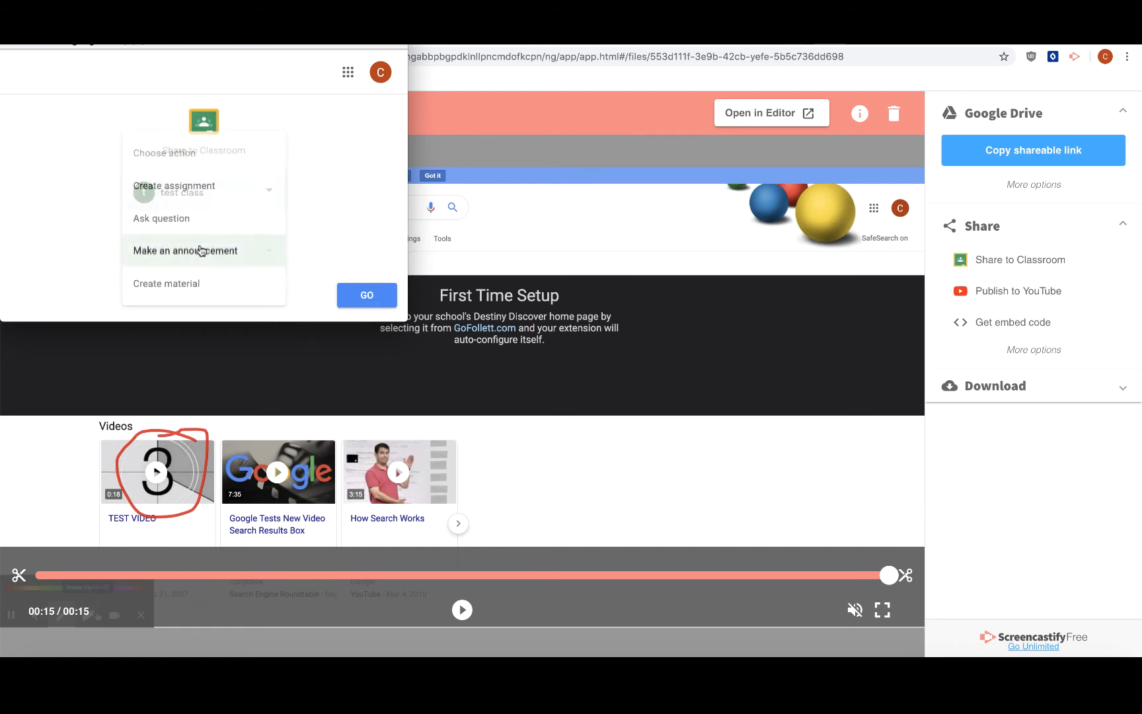
left_click(203, 193)
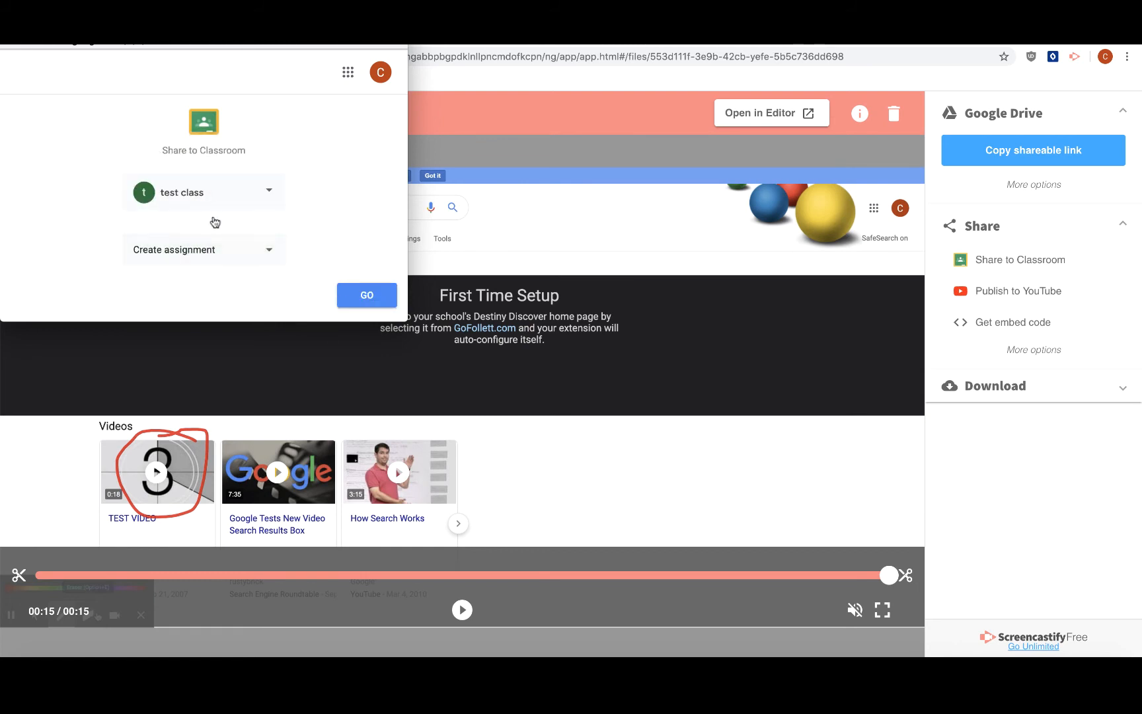
left_click(357, 298)
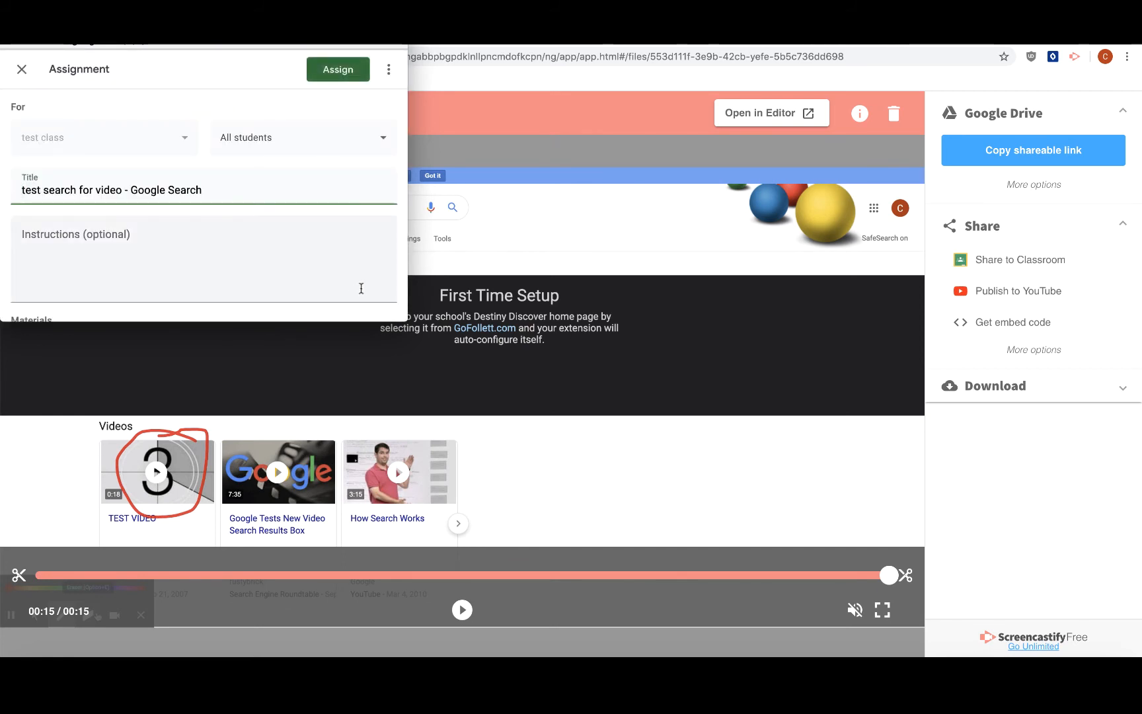
Schedule the "test search for video - Google Search" assignment for Mar 24, 2020 at 8:00 AM.
left_click(390, 70)
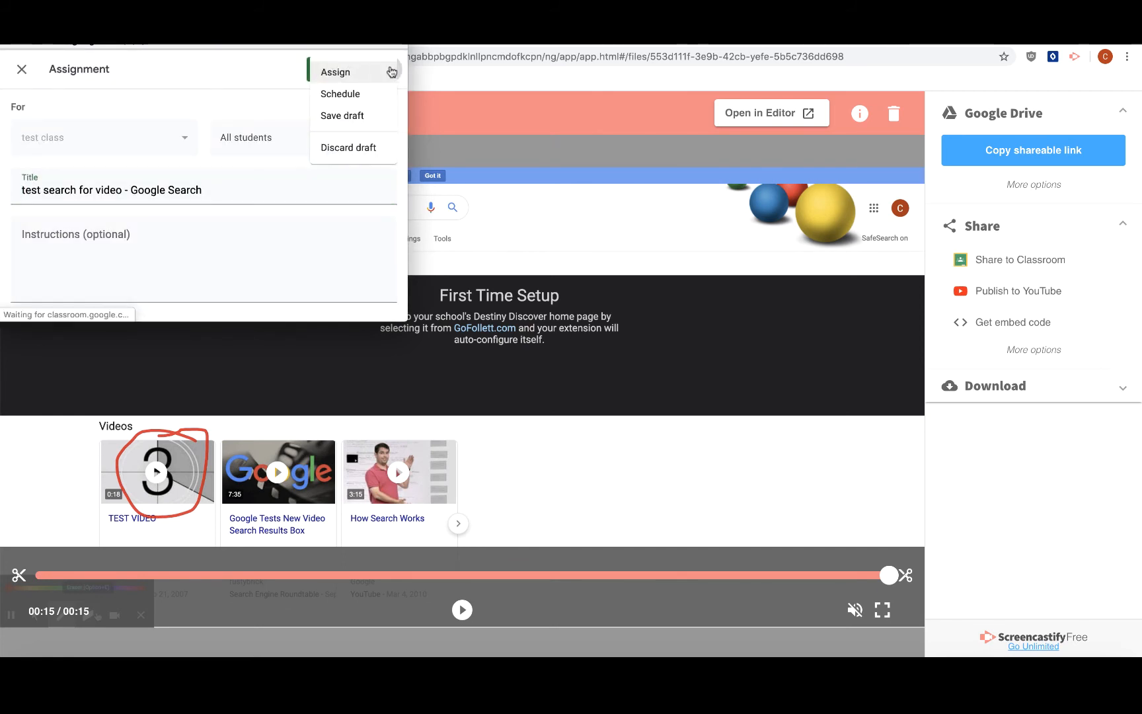
left_click(360, 96)
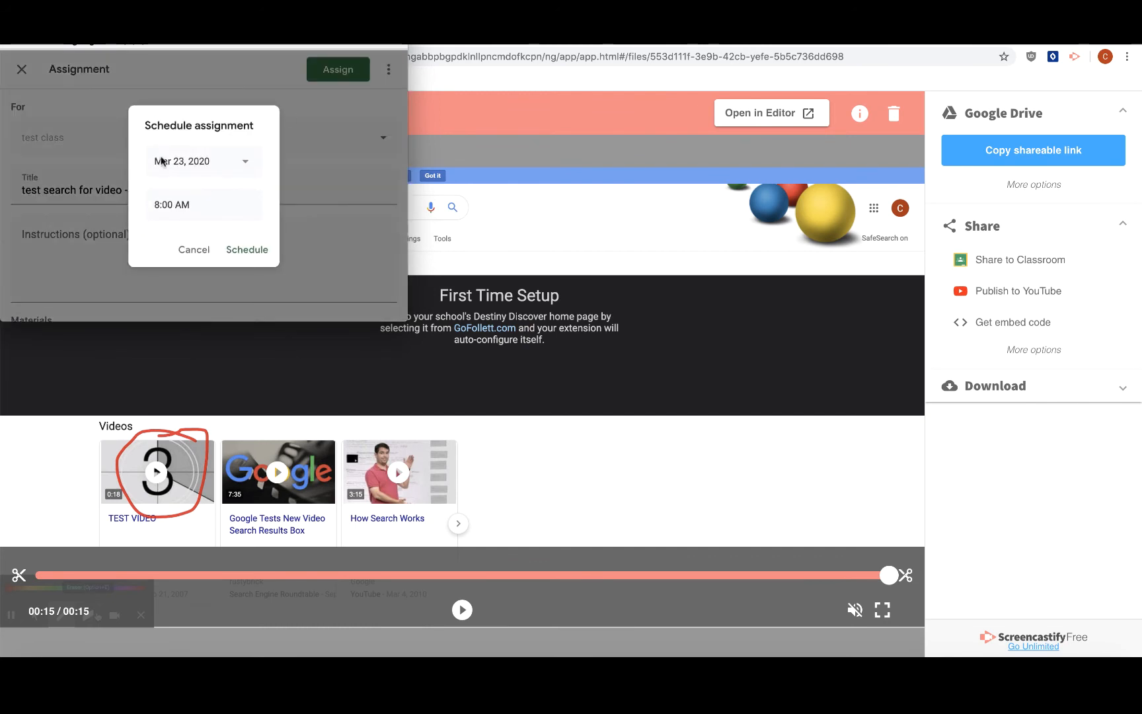
left_click(202, 164)
left_click(203, 284)
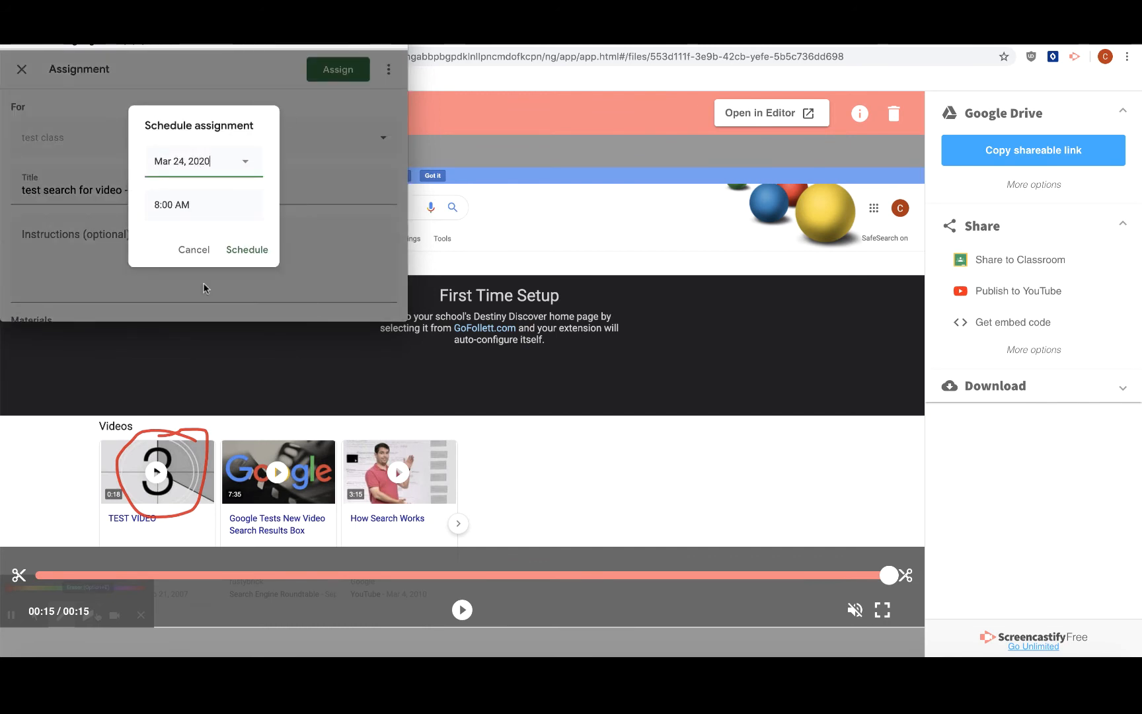
left_click(249, 252)
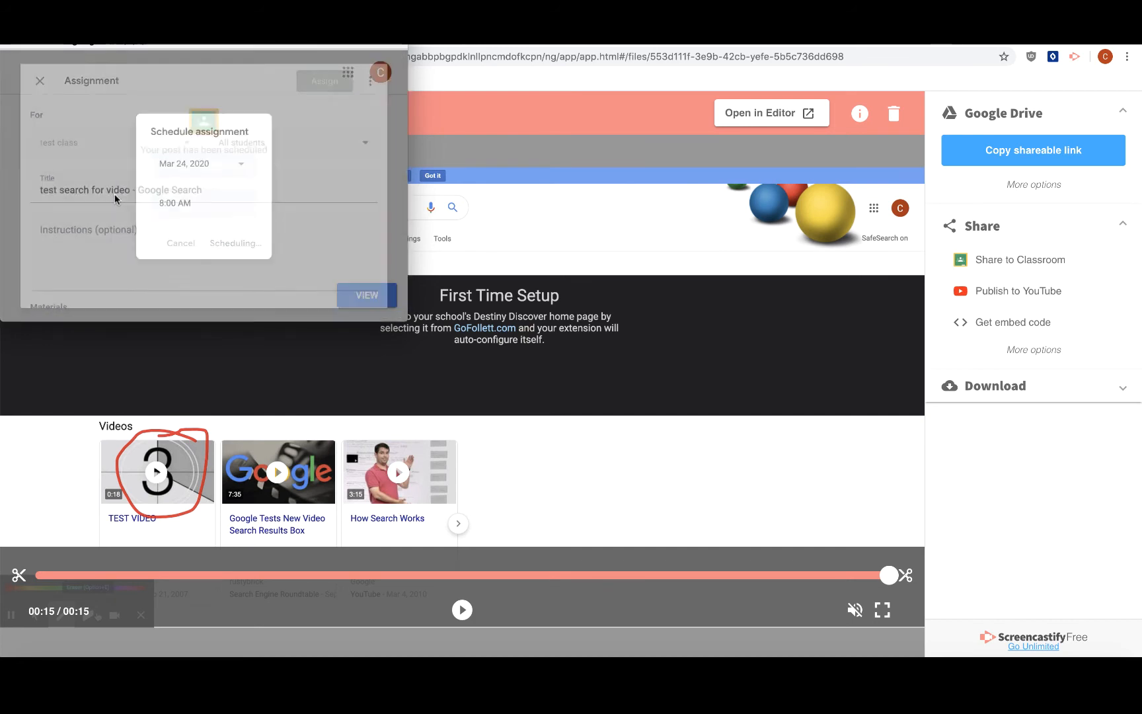
View the class in Google Classroom and open the scheduled "test search for video" assignment from Classwork for editing.
left_click(365, 298)
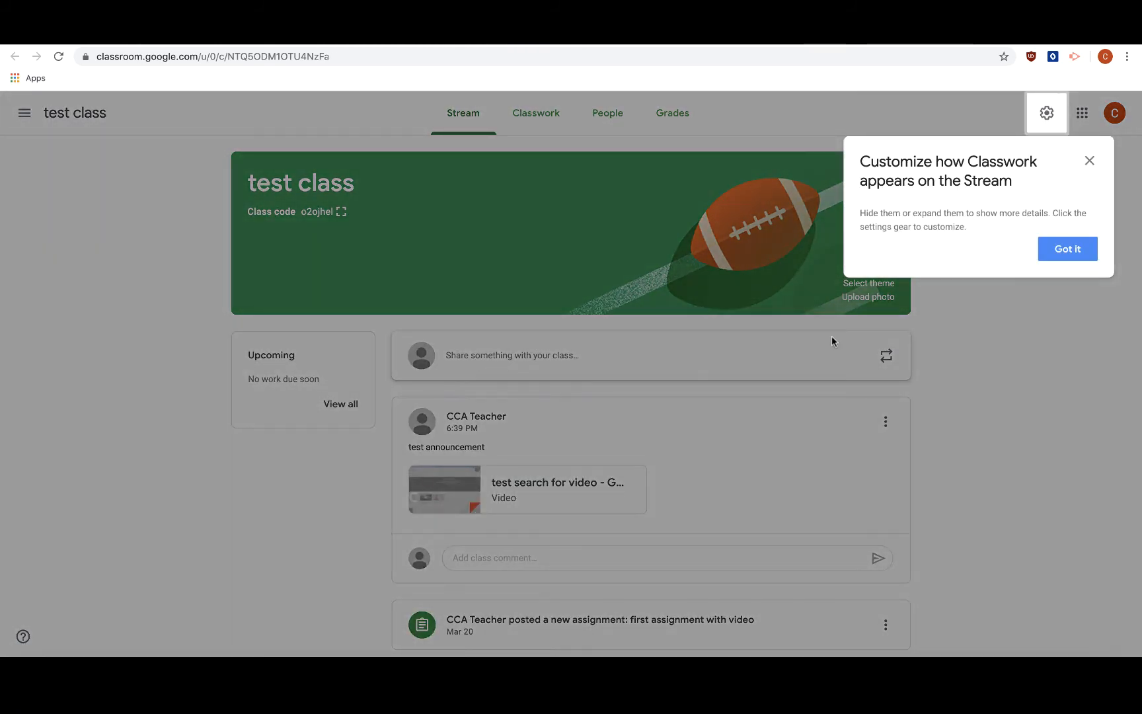
left_click(1090, 160)
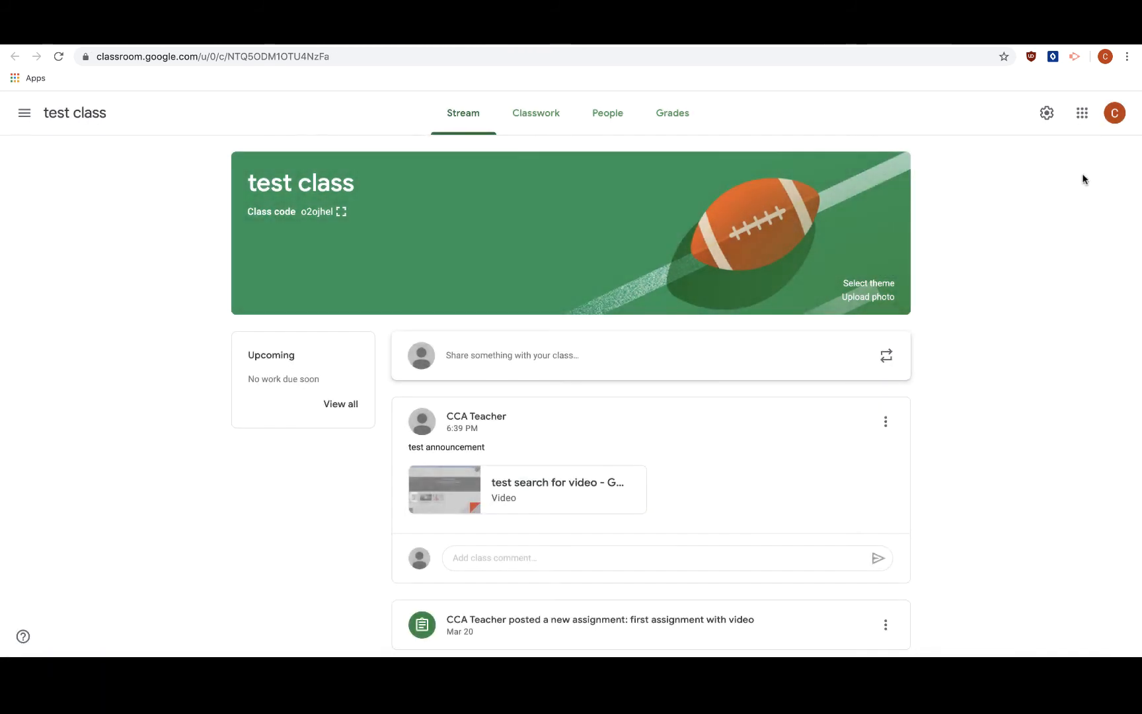
left_click(532, 121)
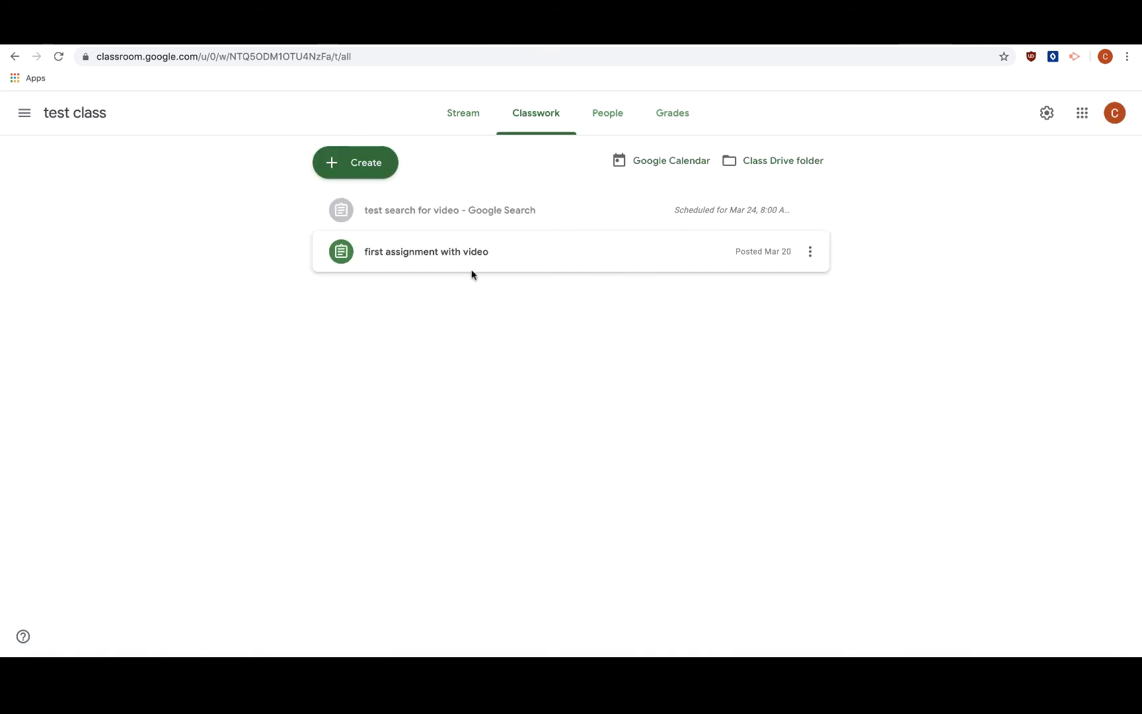
left_click(480, 211)
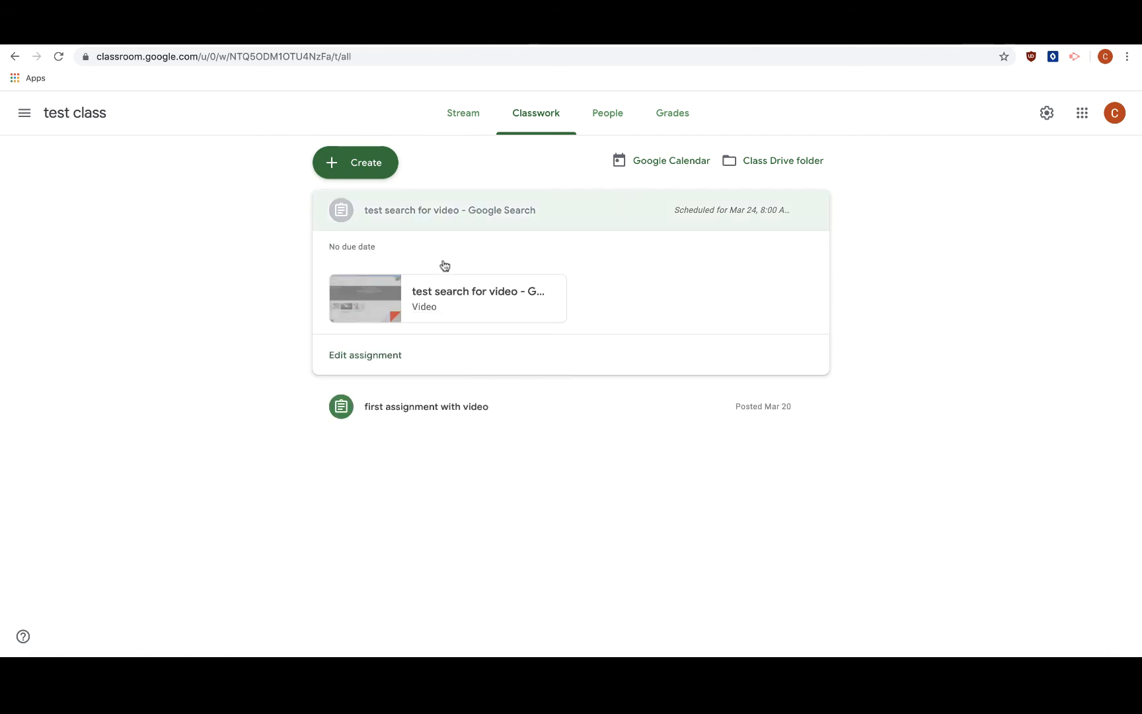
left_click(811, 211)
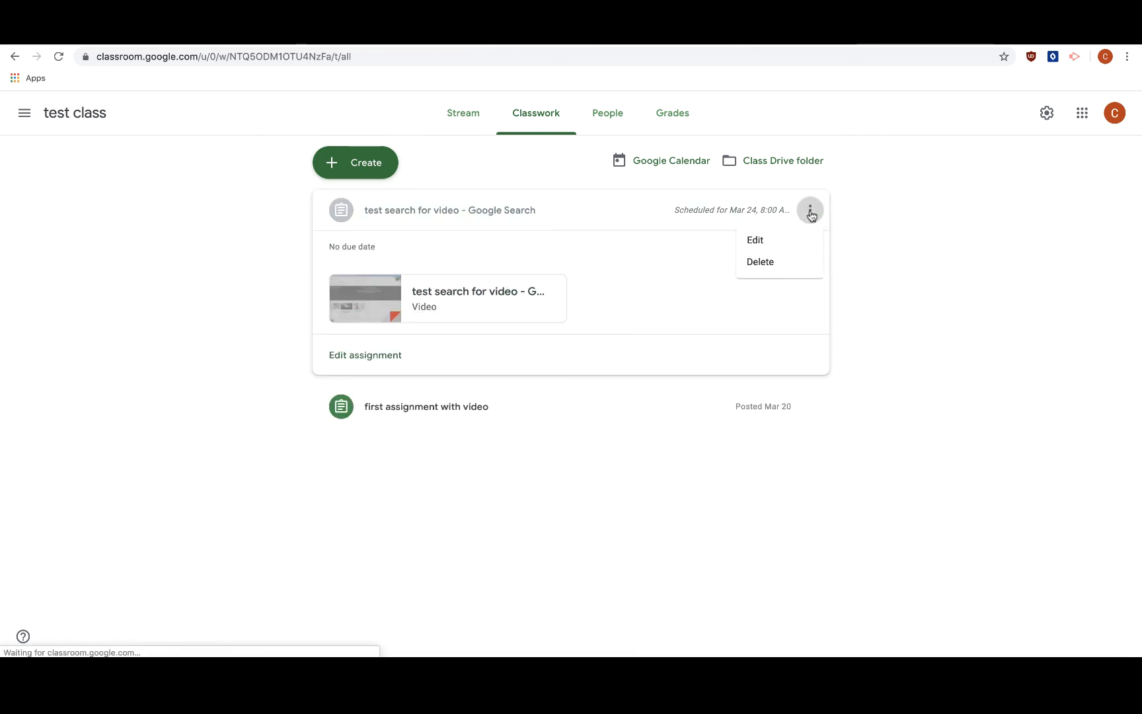
left_click(773, 242)
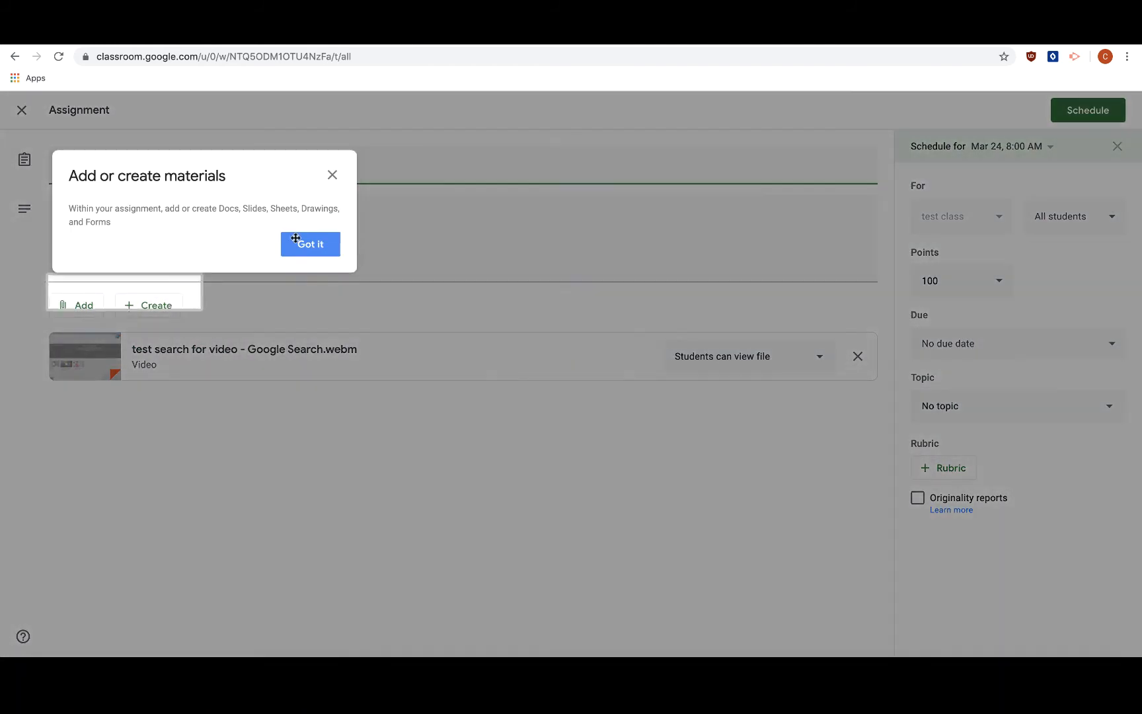
left_click(333, 180)
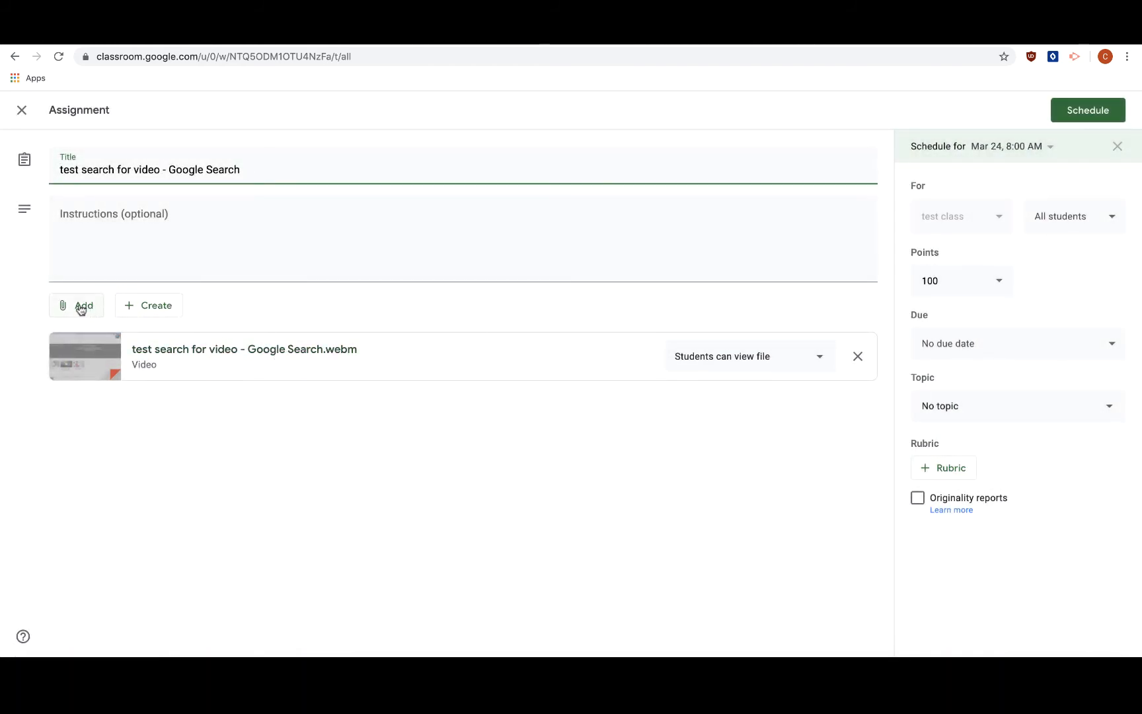
Create a Google Docs attachment for the assignment containing the text "Please type in your response here.".
left_click(78, 309)
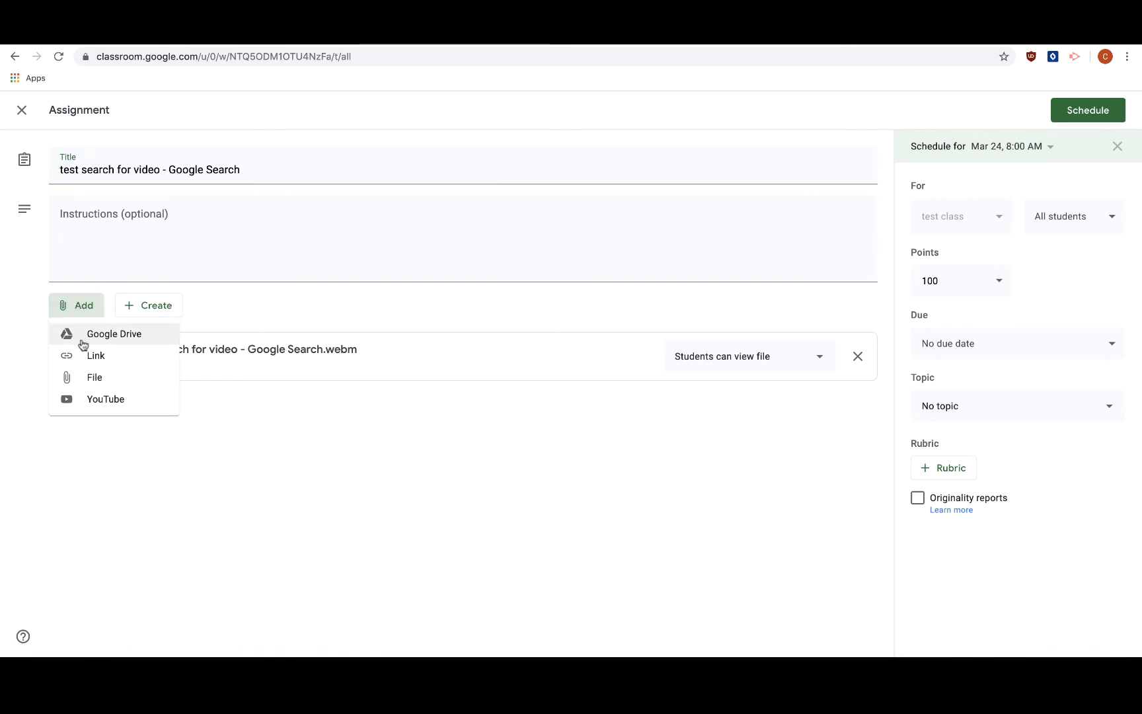
left_click(149, 304)
left_click(148, 304)
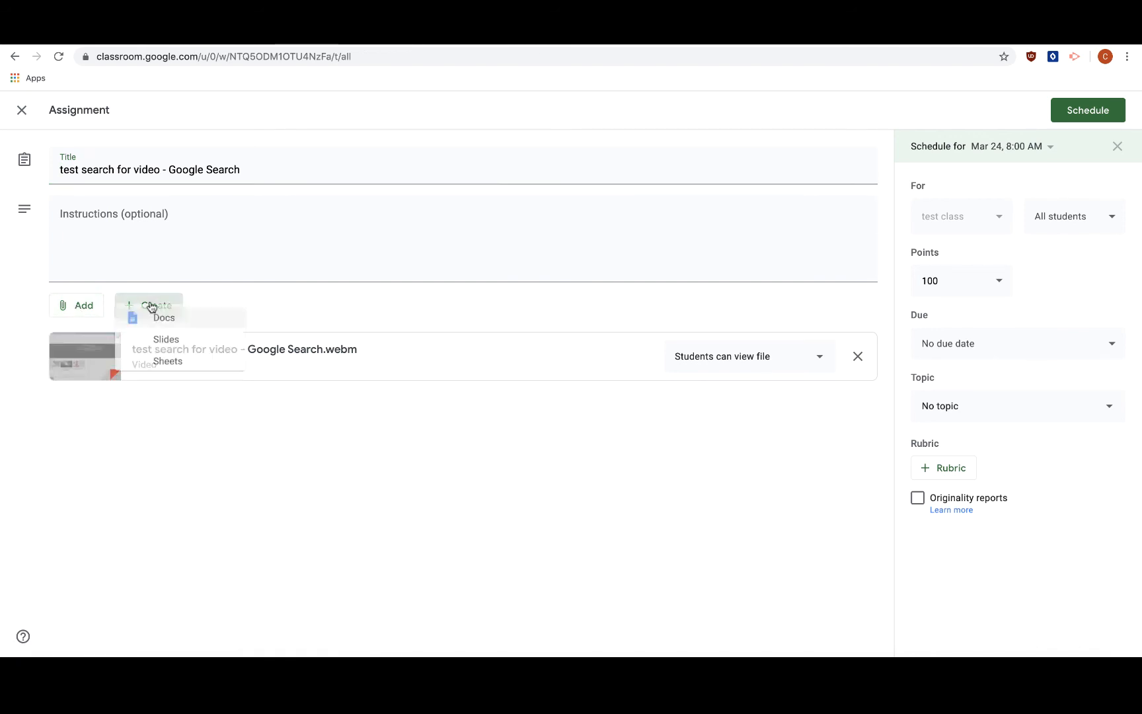
left_click(230, 341)
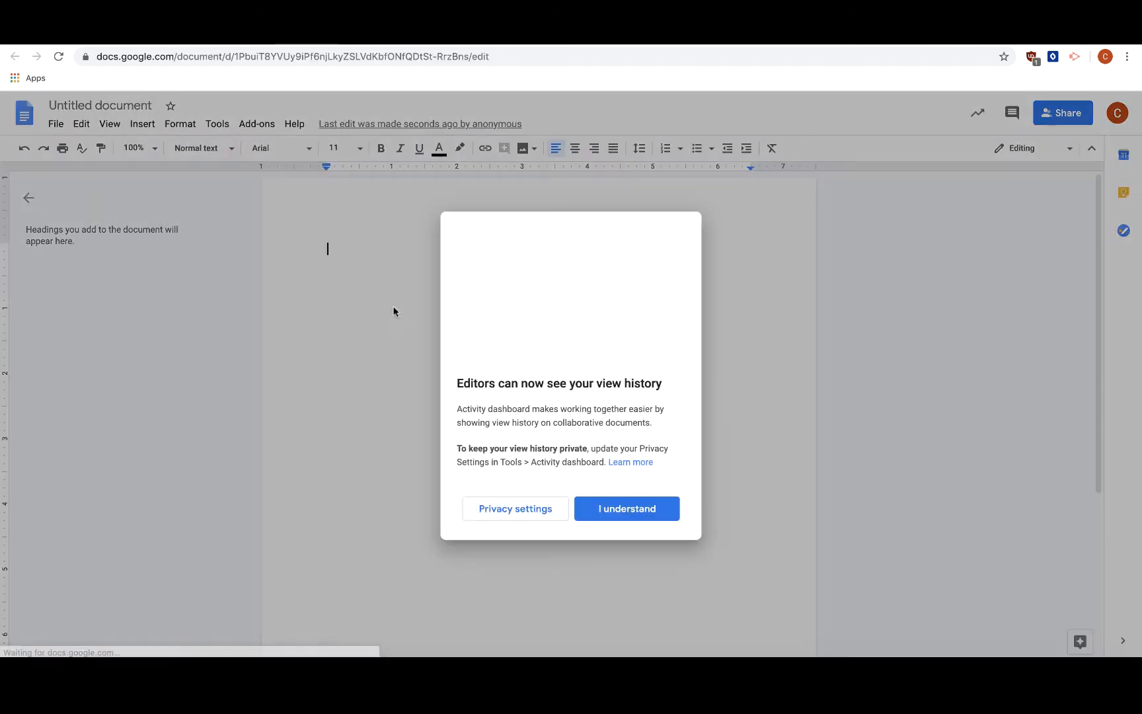
left_click(615, 508)
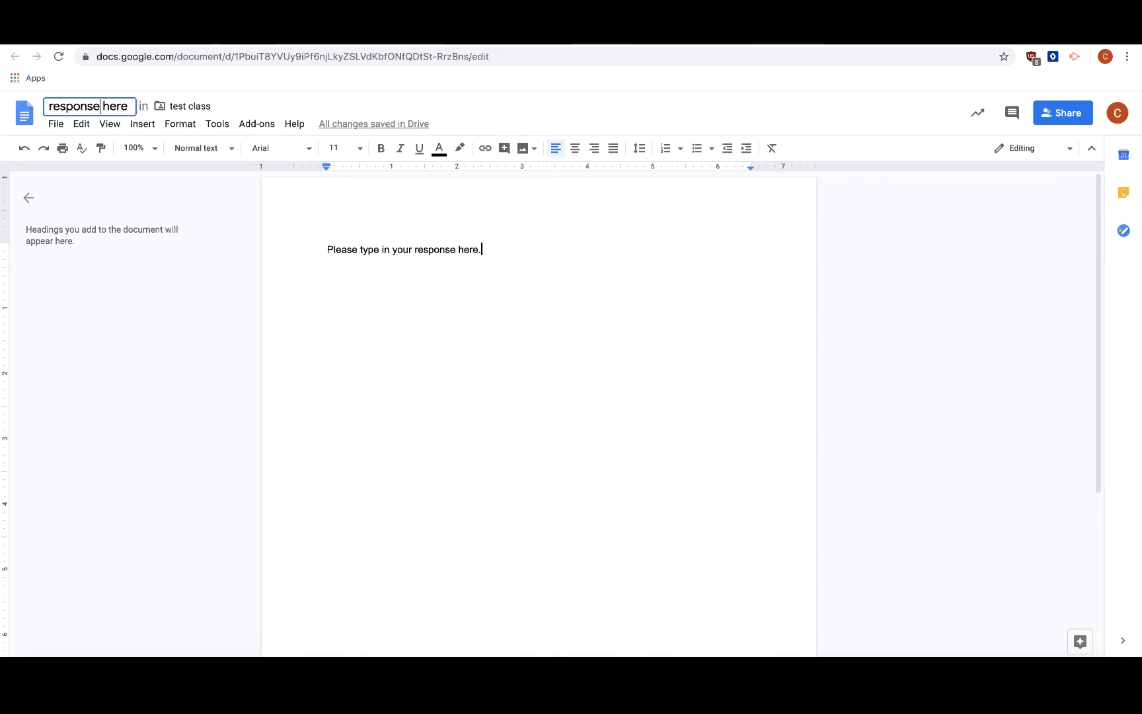
Name the new document "response" and return to the assignment in Classroom.
key("shift+End")
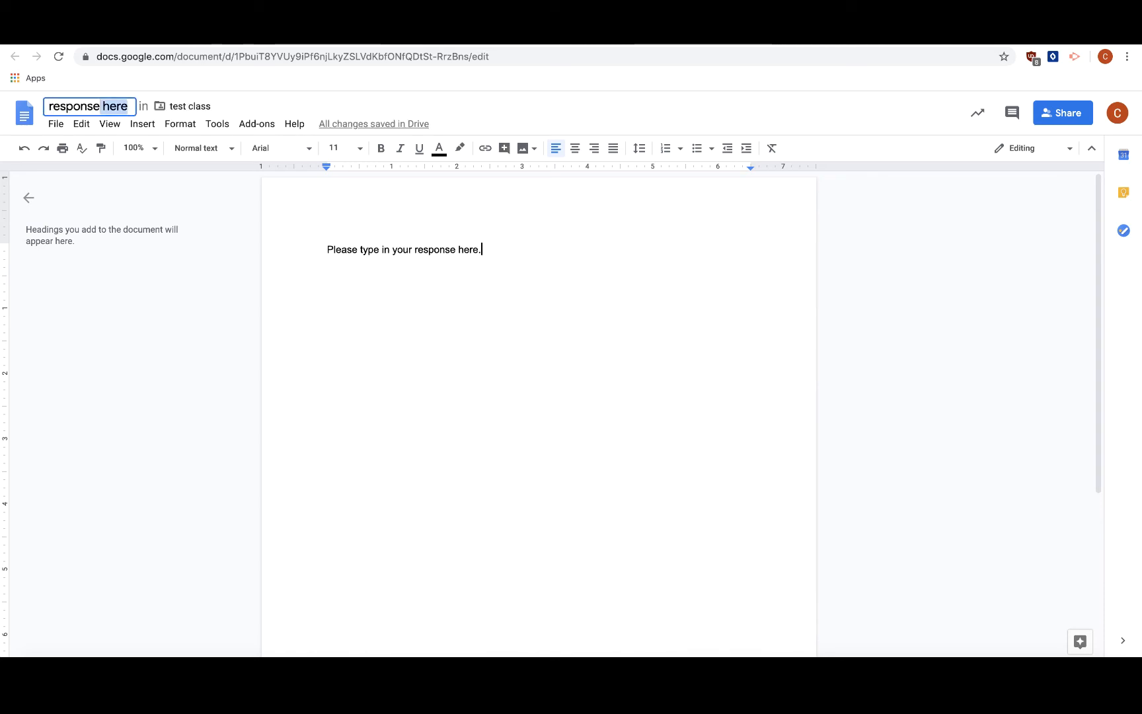
key("BackSpace")
key("Return")
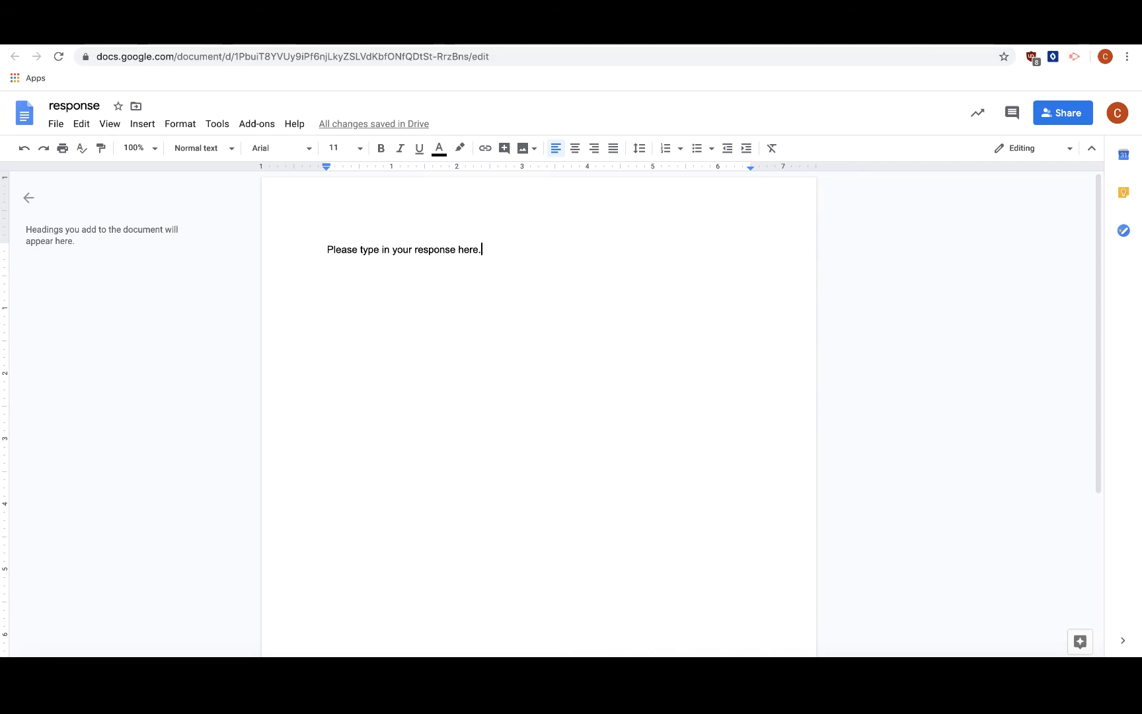
left_click(365, 35)
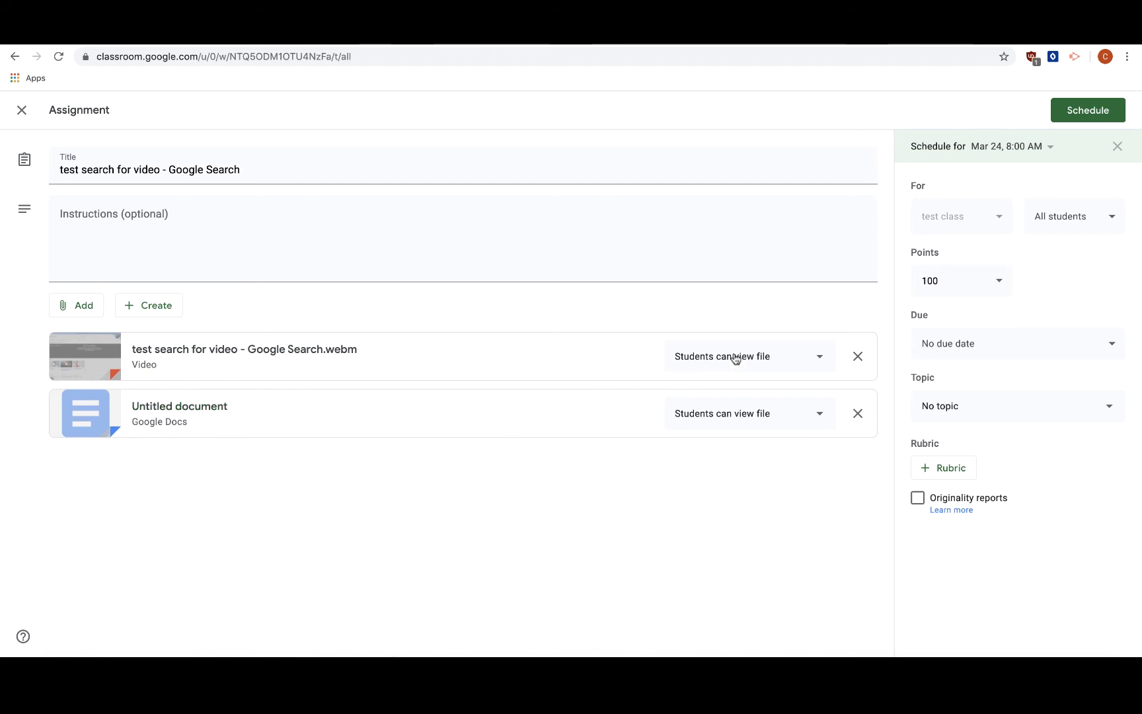
Set the attached Google Docs document to "Make a copy for each student".
left_click(707, 416)
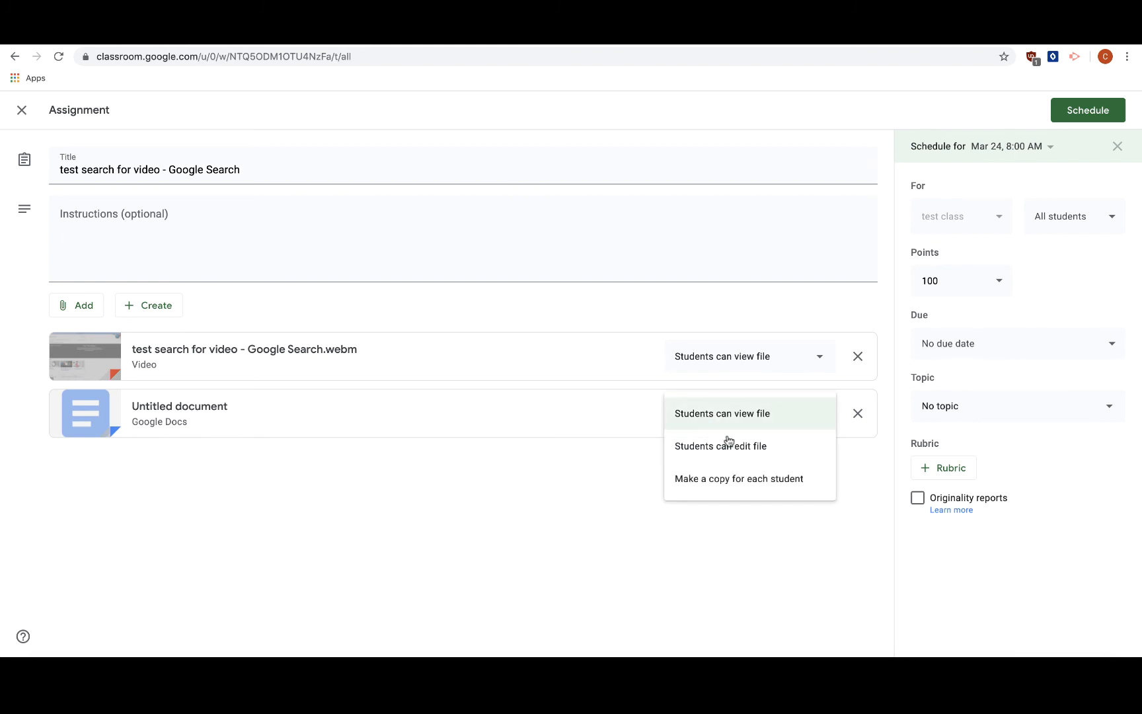
left_click(743, 471)
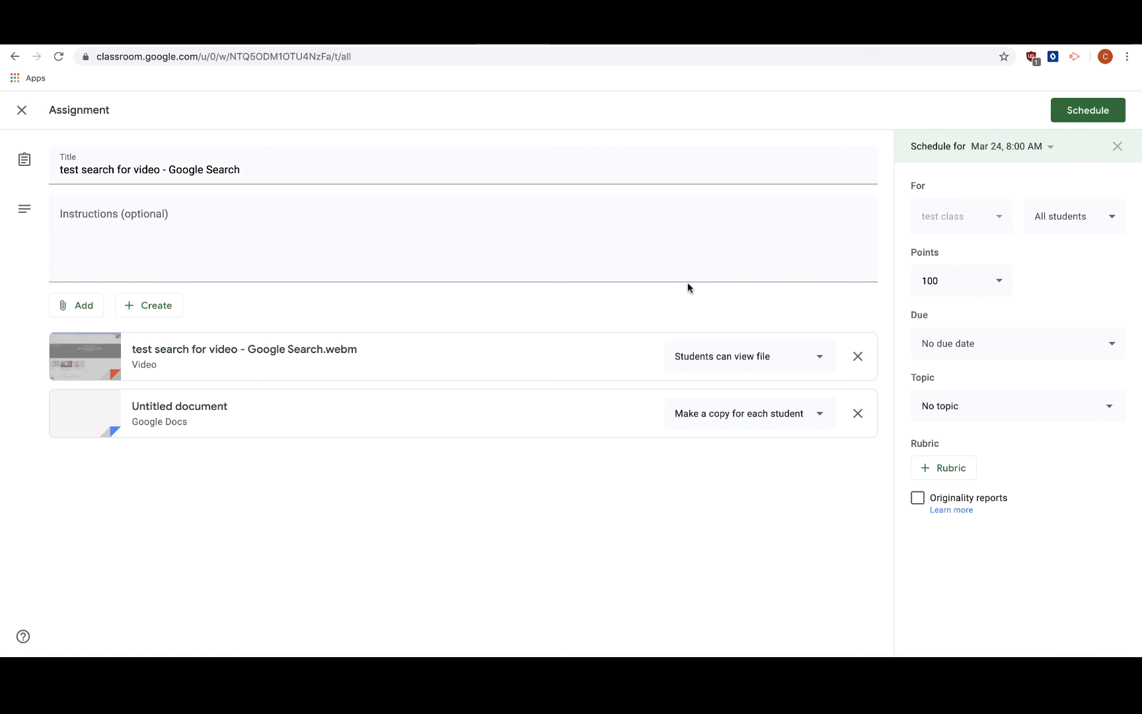
left_click(742, 411)
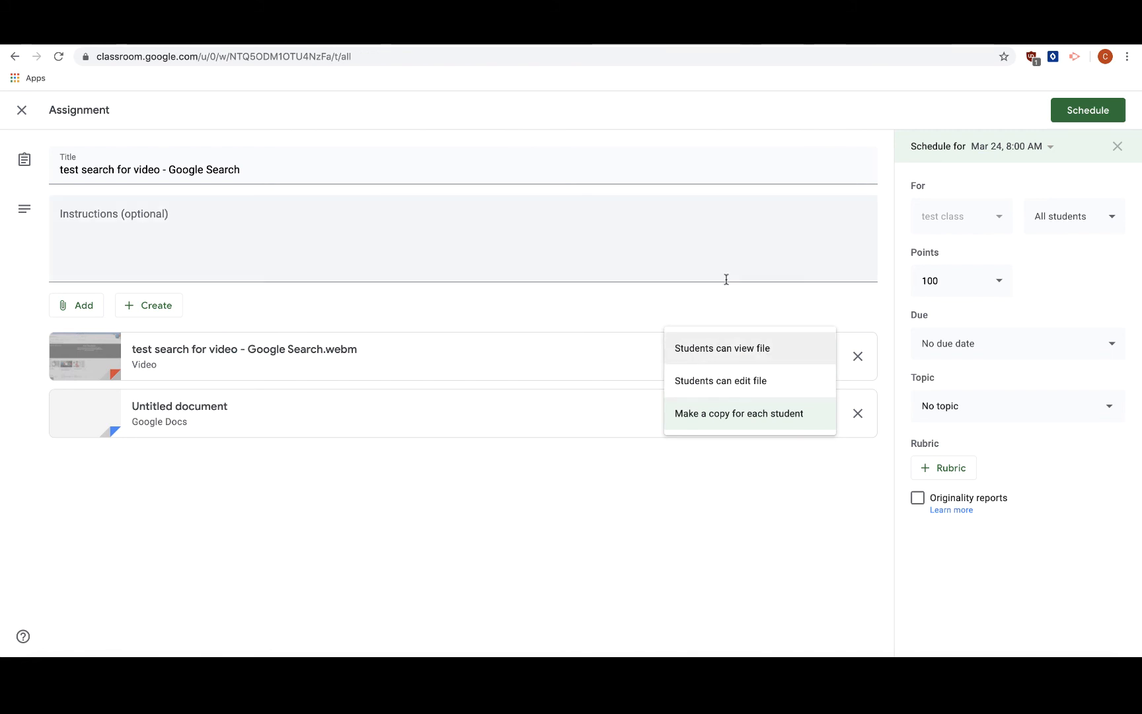
left_click(771, 308)
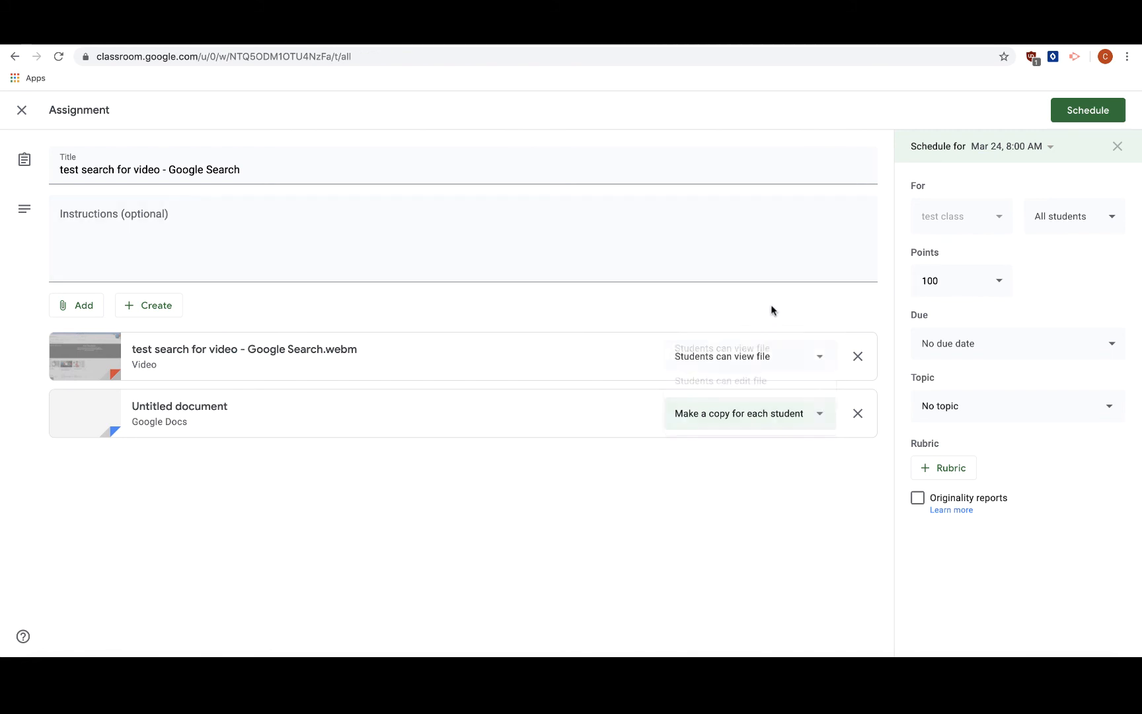
Keep the assignment for all students and set its due date to Mar 27, 2020.
left_click(1109, 226)
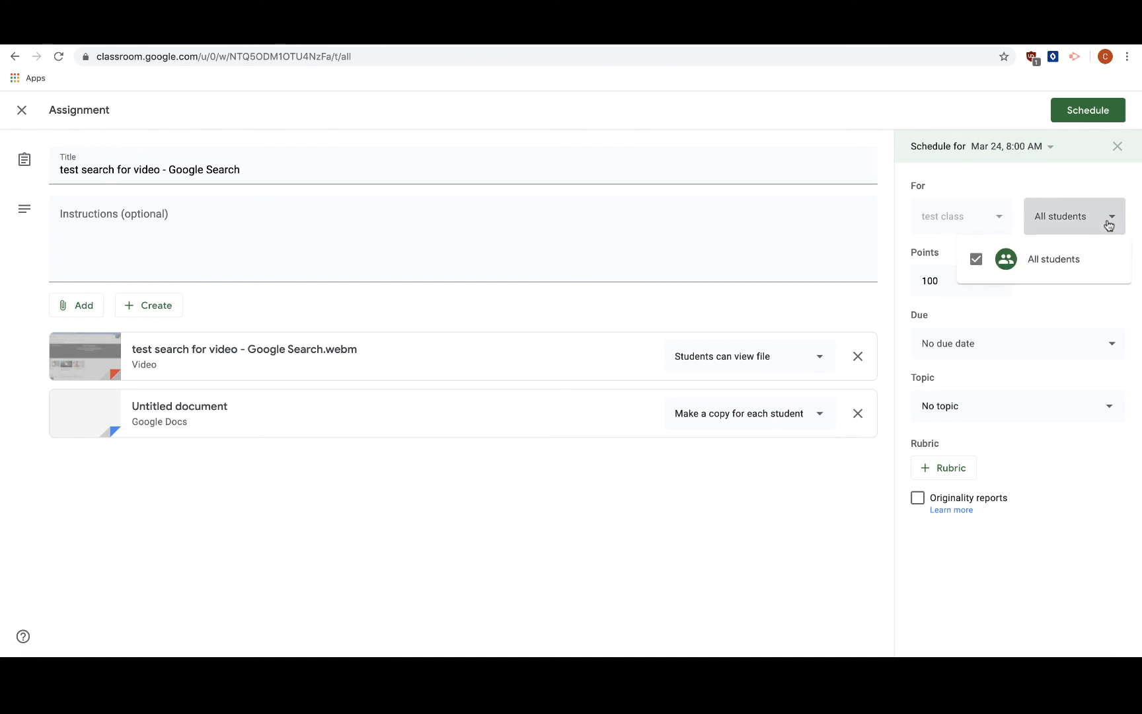
left_click(1109, 226)
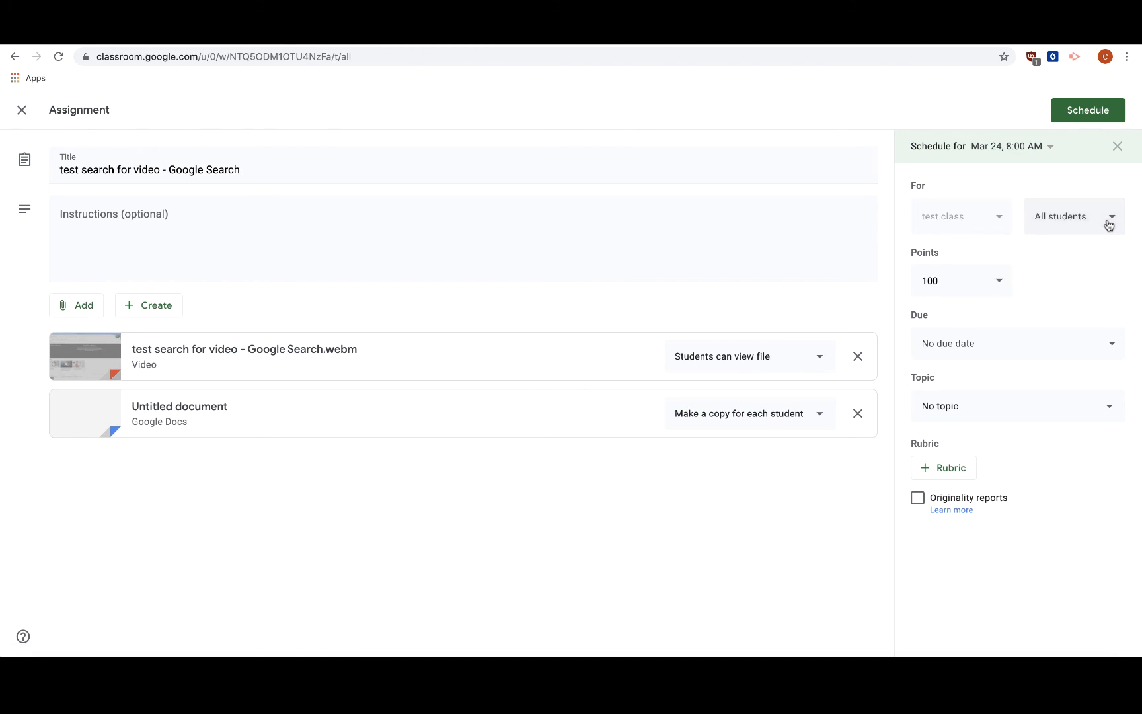
left_click(981, 351)
left_click(1038, 400)
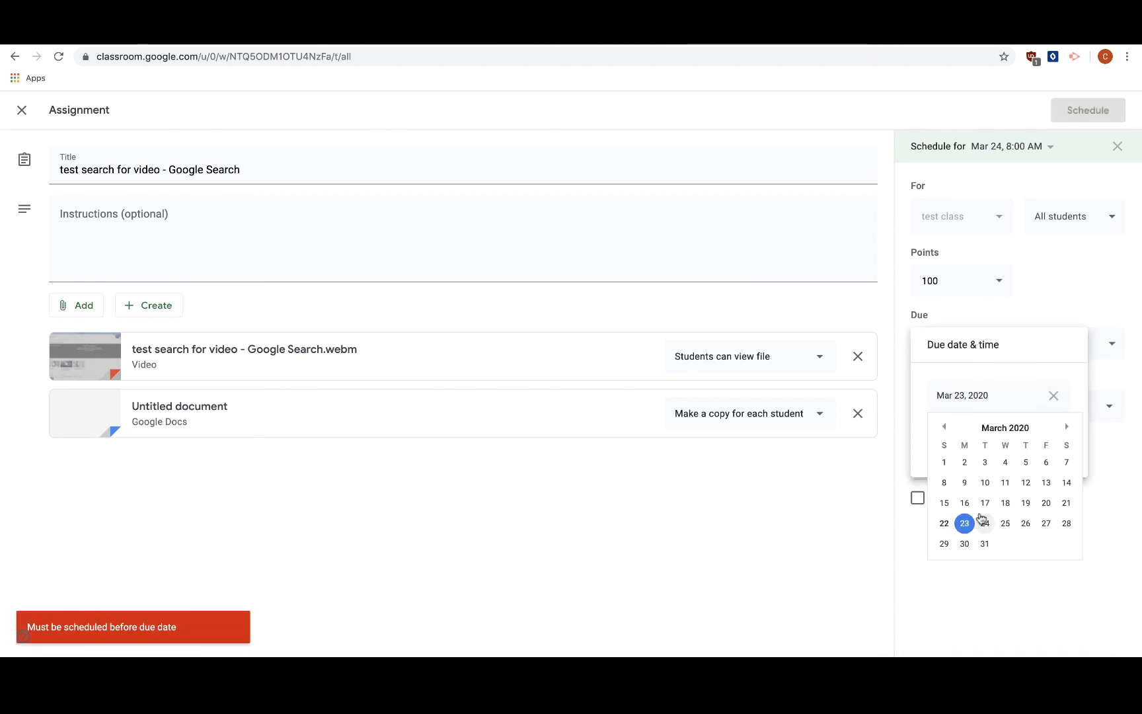
left_click(1047, 526)
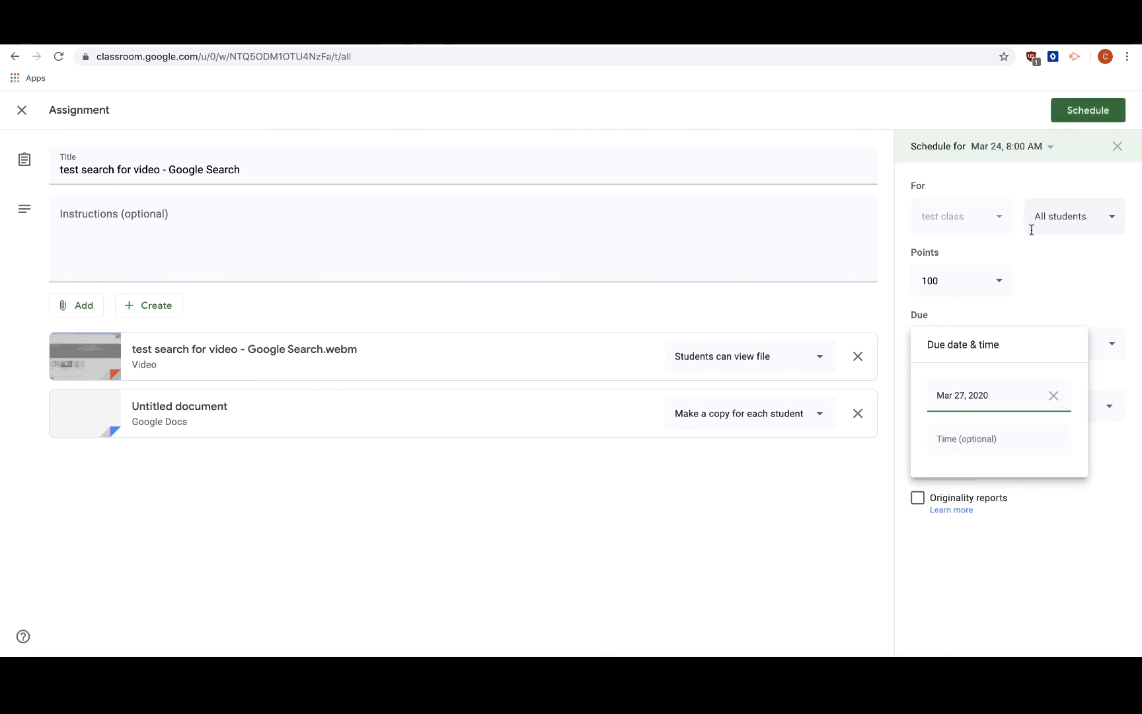
left_click(1024, 285)
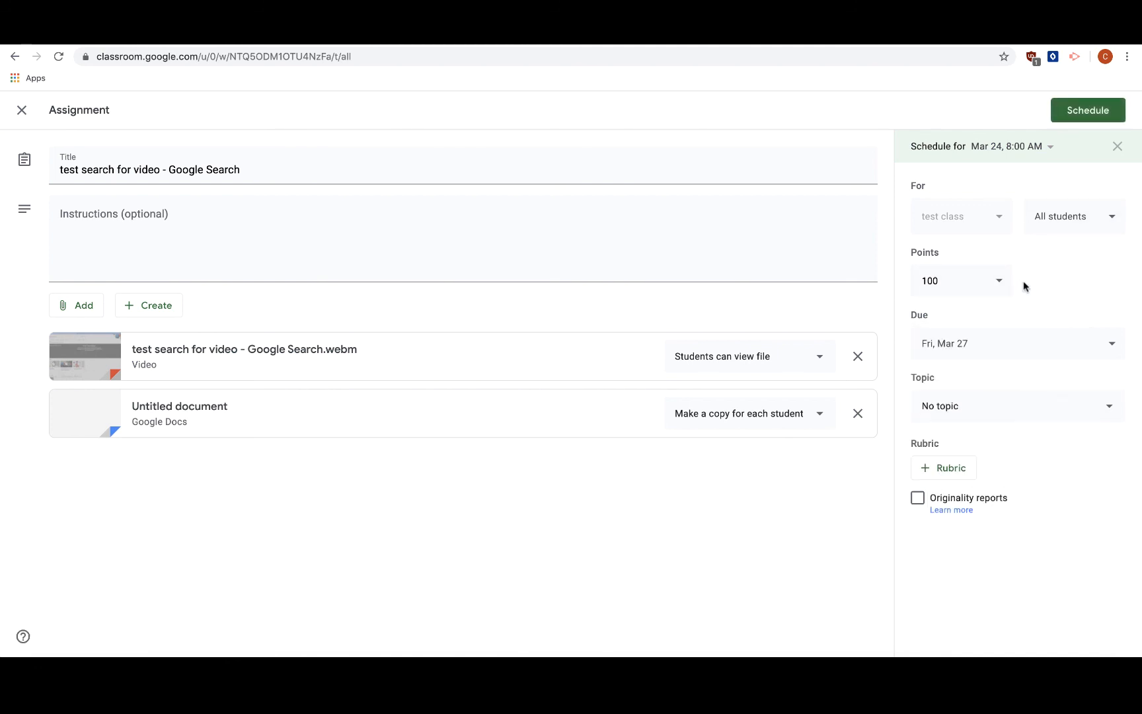
Keep the assignment without a topic and schedule it for Mar 24, 8:00 AM.
left_click(977, 409)
left_click(979, 410)
left_click(1087, 110)
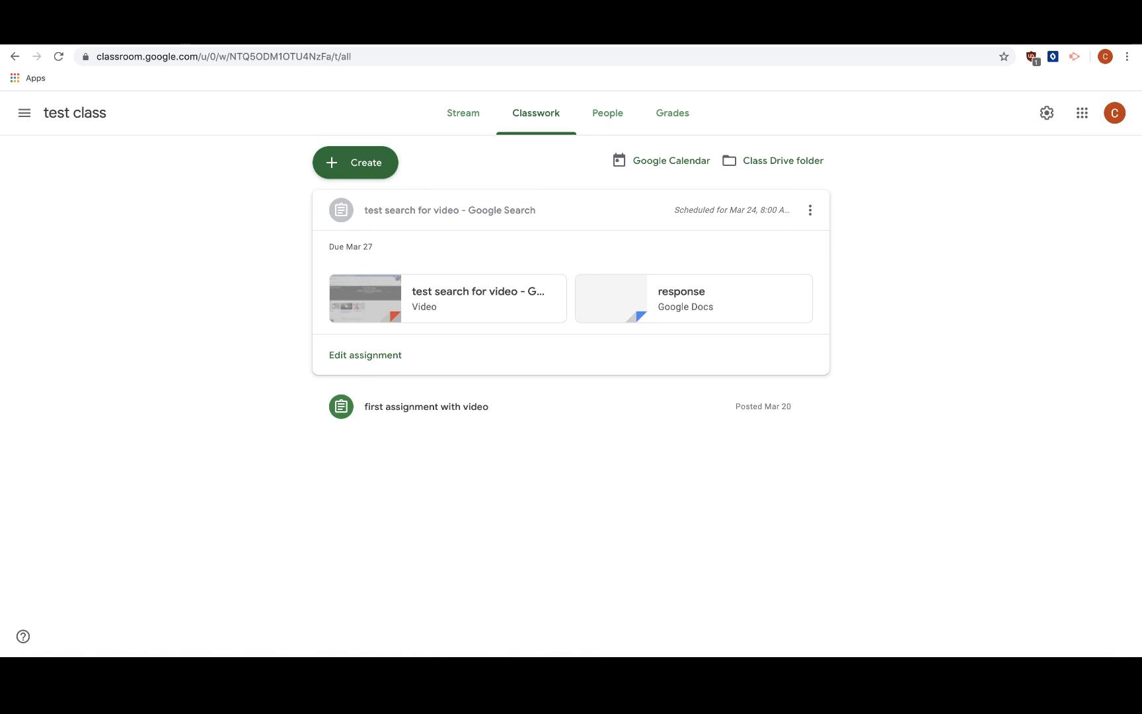
Switch to Google Drive in a new browser tab and open the Screencastify folder in My Drive.
key("super+t")
left_click(1086, 115)
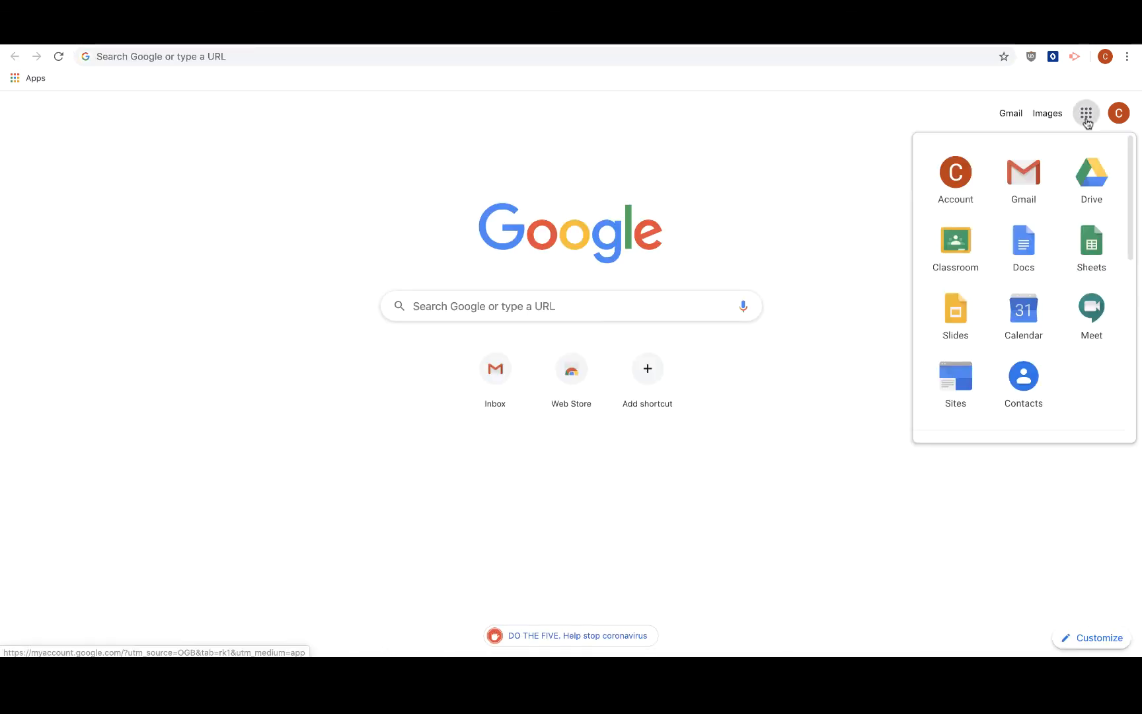
left_click(1109, 181)
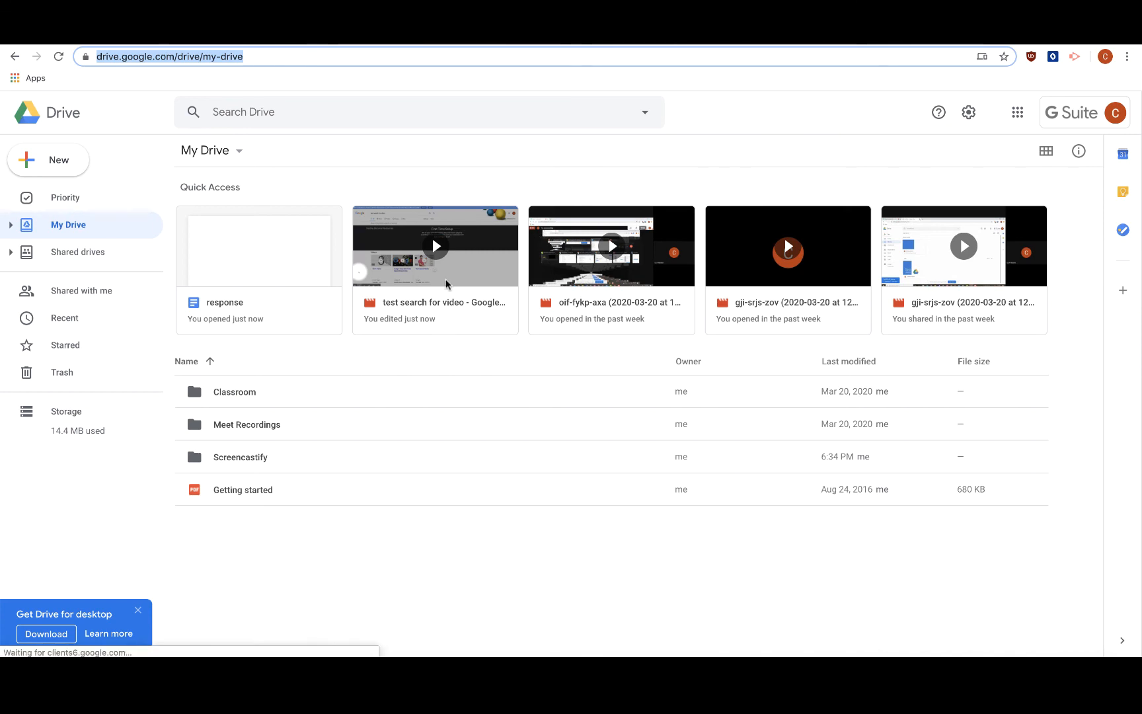
double_click(235, 456)
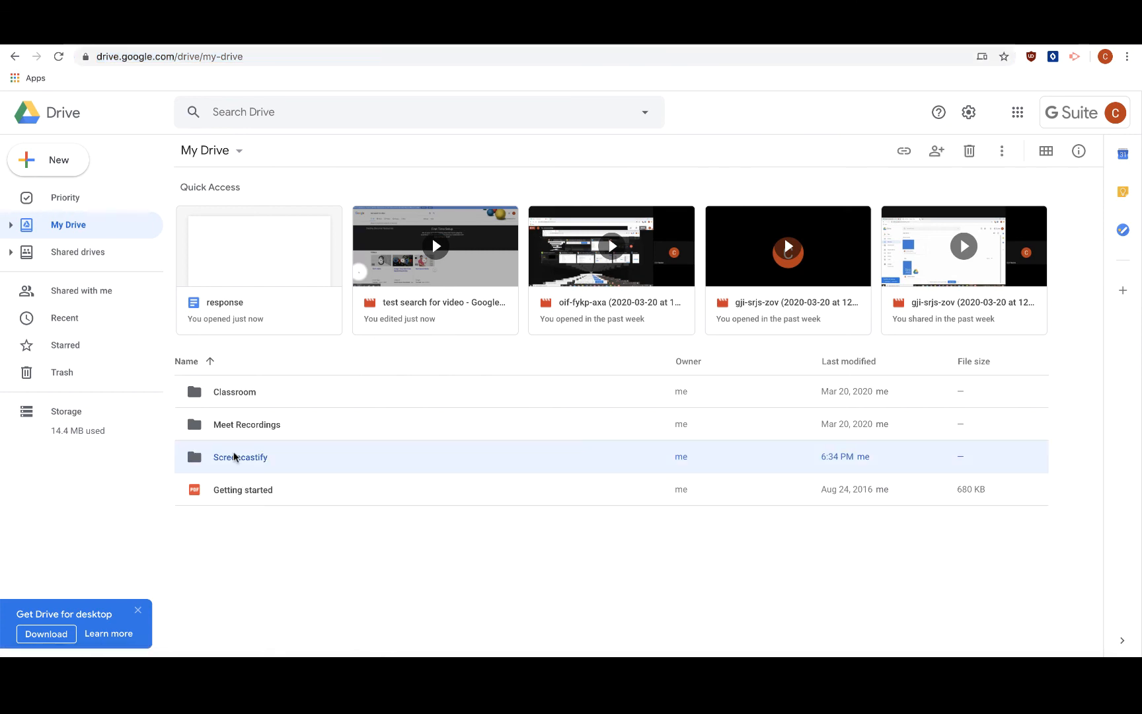
Open the recording "test search for video - Google Search.webm" in the preview player and pause its playback.
left_click(280, 222)
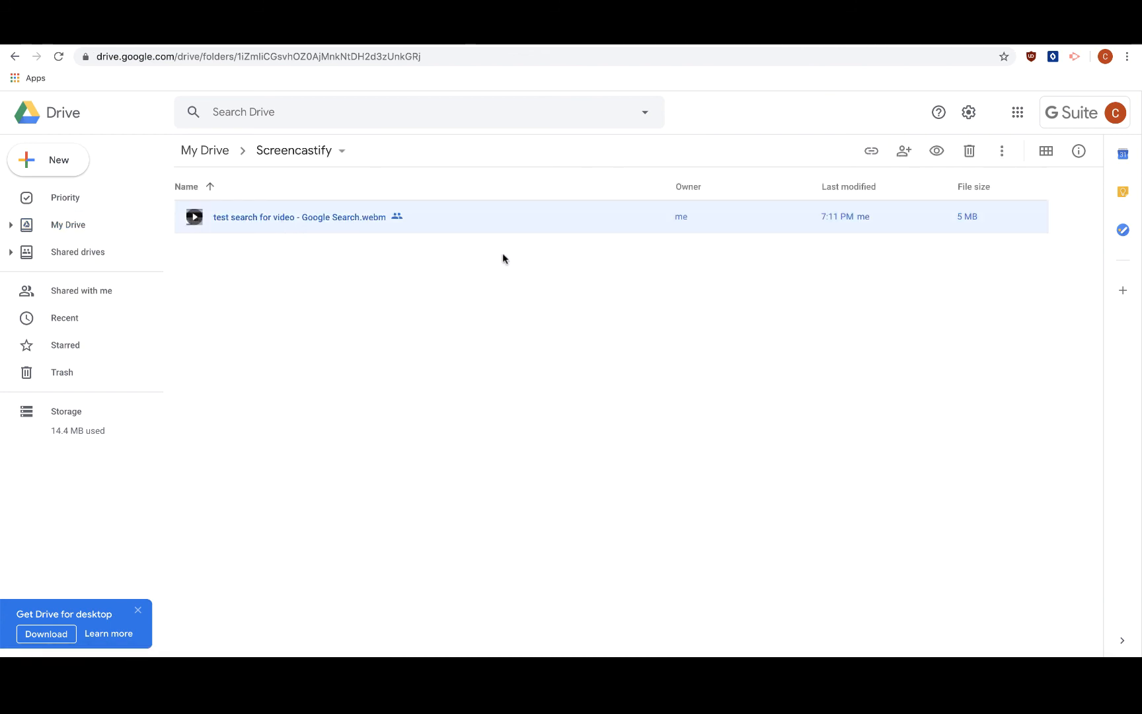
double_click(246, 220)
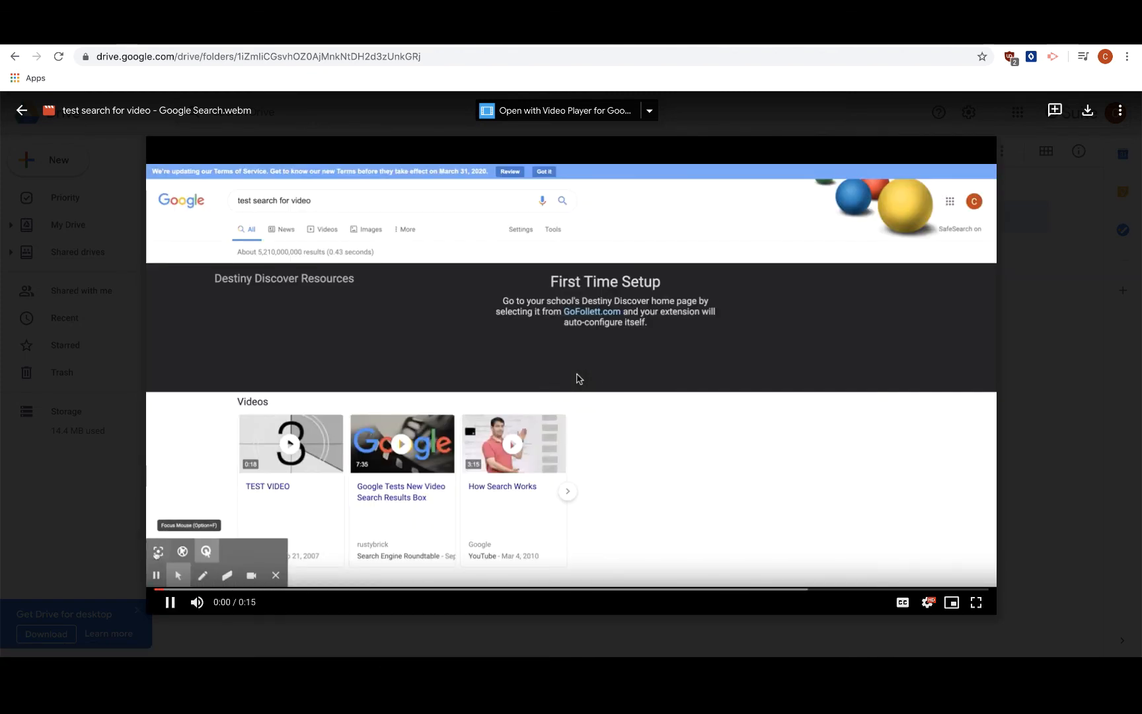
left_click(579, 378)
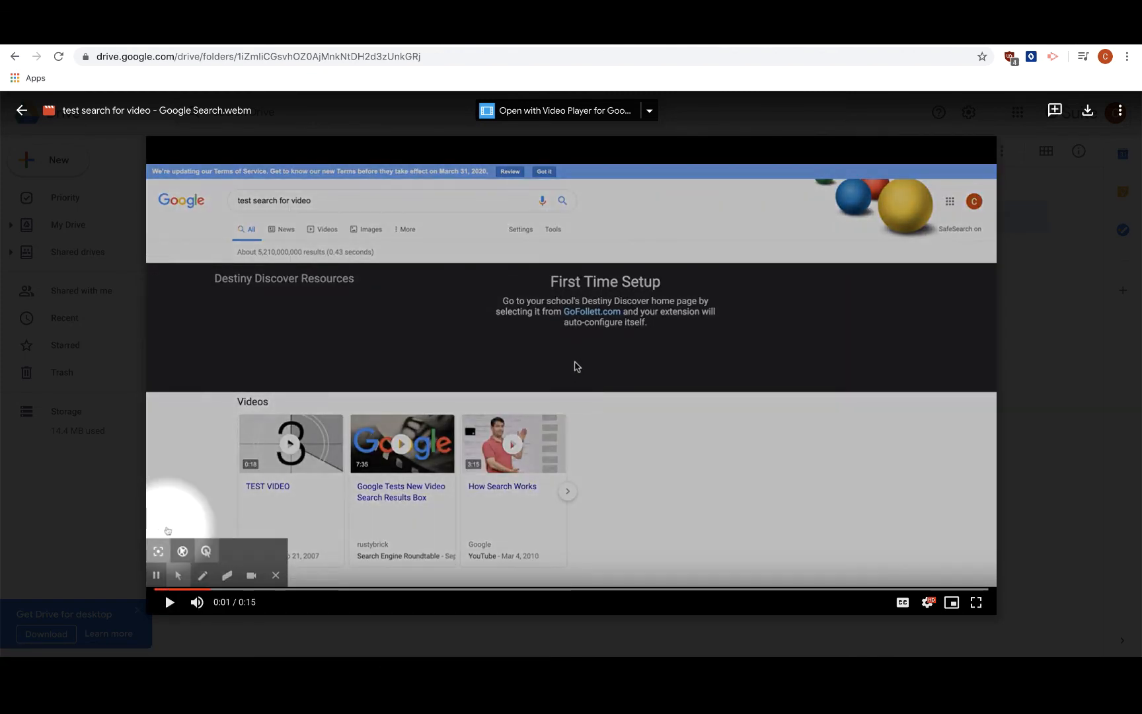